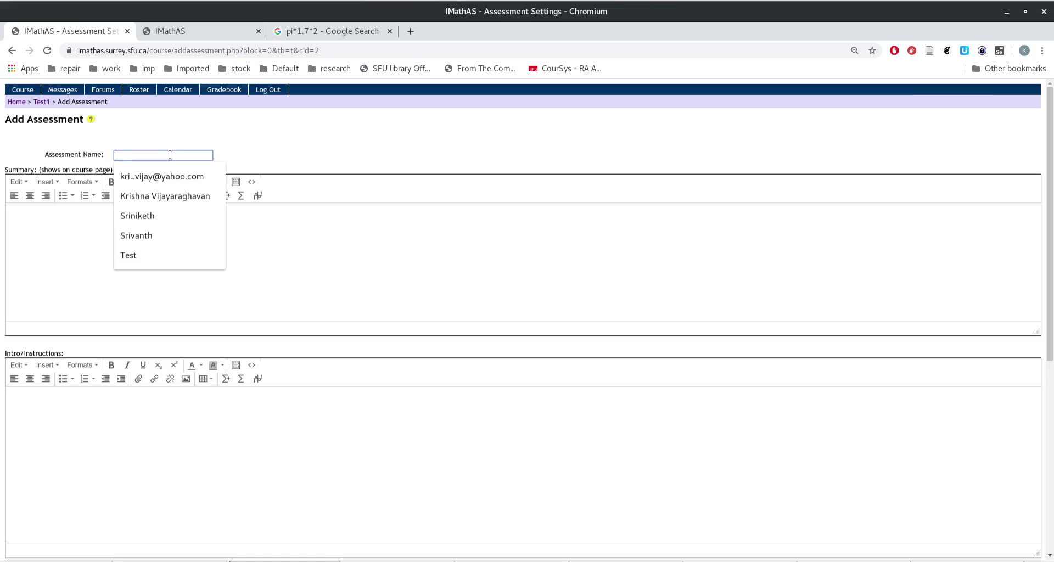
Step: Name the new Test1 assessment 'Assn1', fix the name, and create it with default options
type("Ass1")
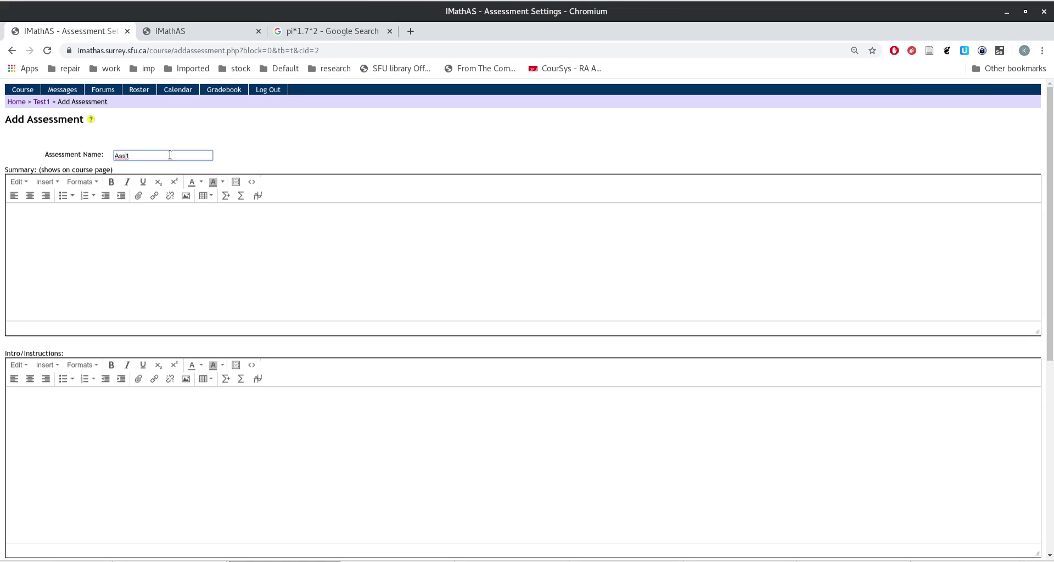
type("ssn1")
key("Left")
type("n")
left_click(308, 139)
left_click(113, 228)
scroll(165, 299, "down", 5)
scroll(220, 310, "down", 4)
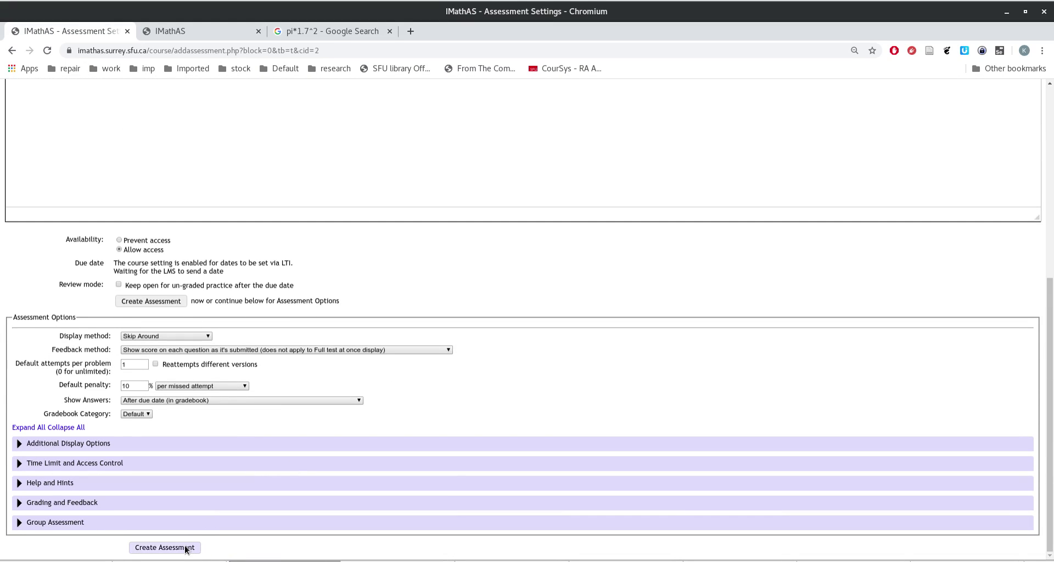
left_click(164, 547)
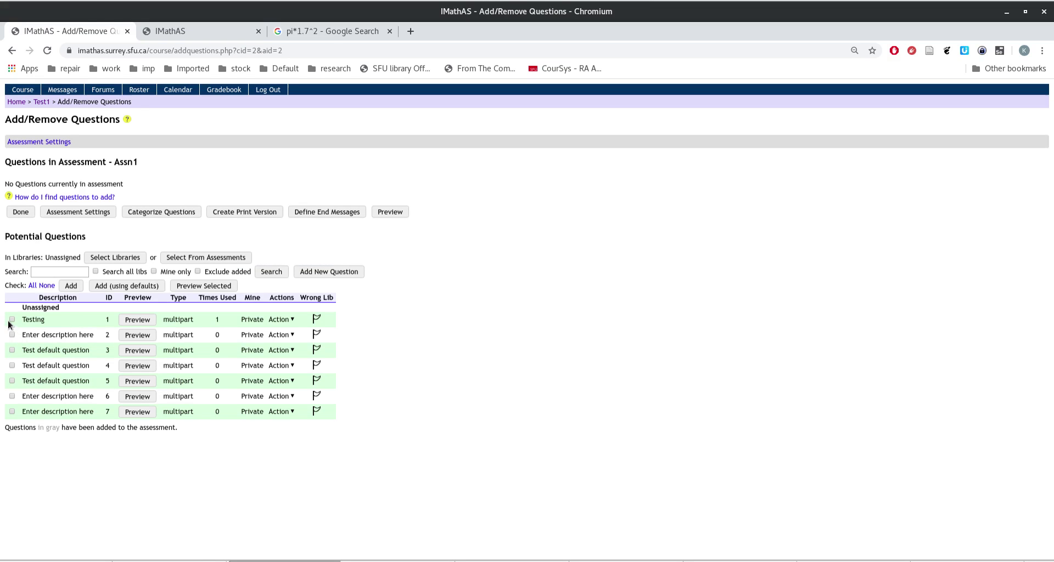
Step: Tick Test default question (ID 3) and add it to Assn1, after briefly visiting Add New Question
left_click(12, 350)
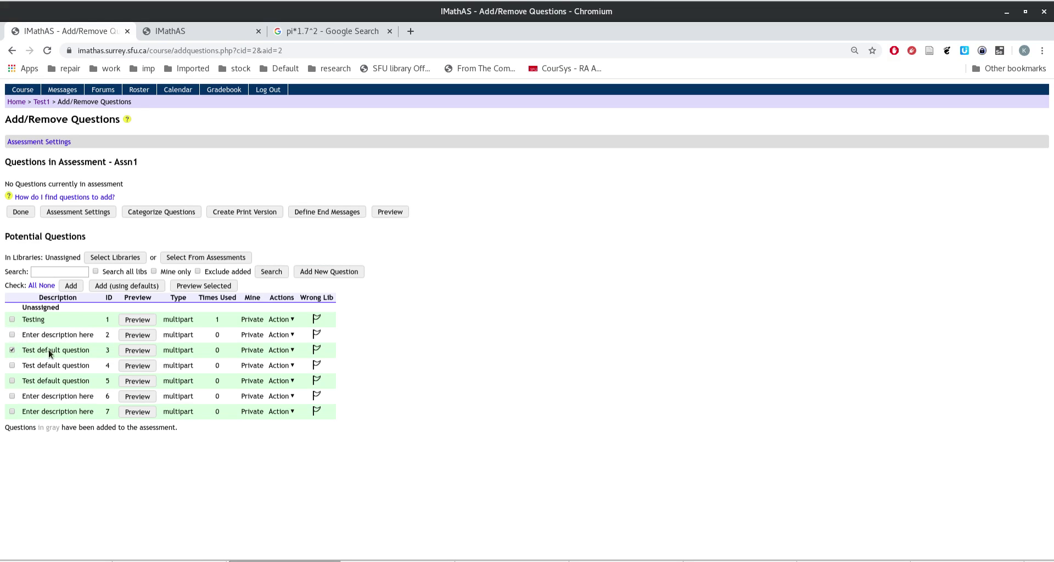
left_click(334, 274)
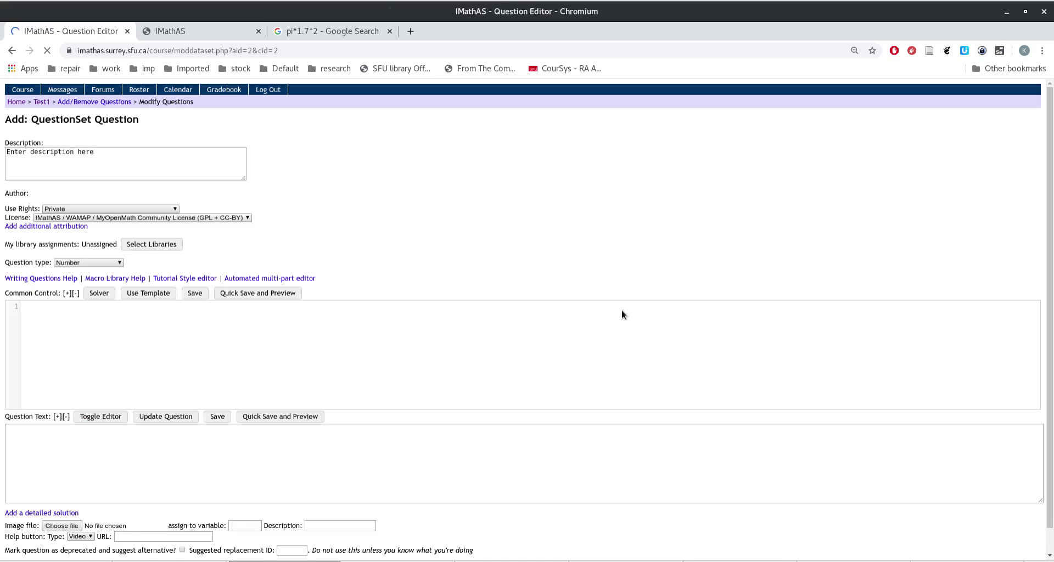
scroll(655, 308, "down", 1)
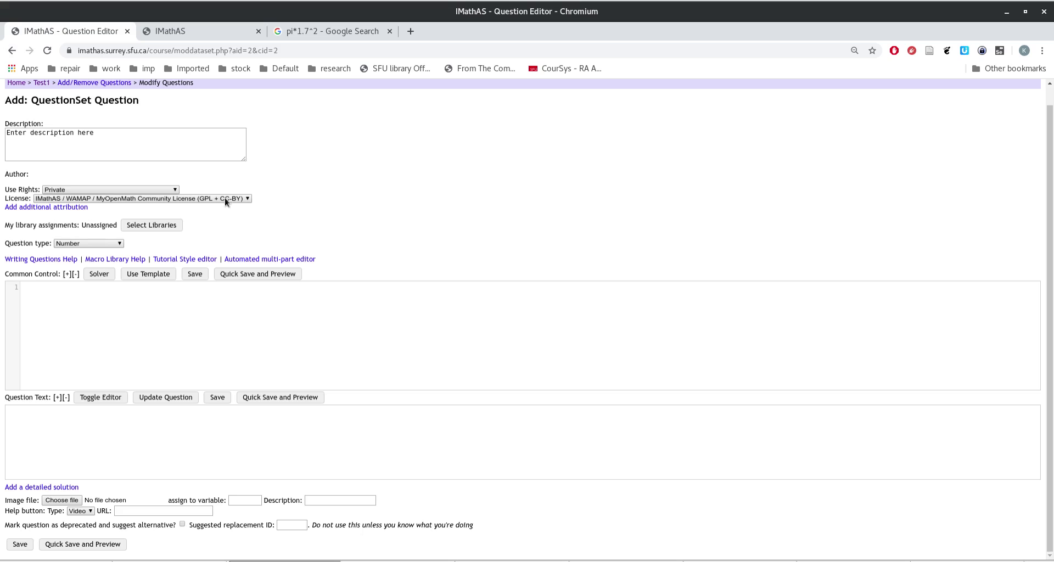
left_click(12, 51)
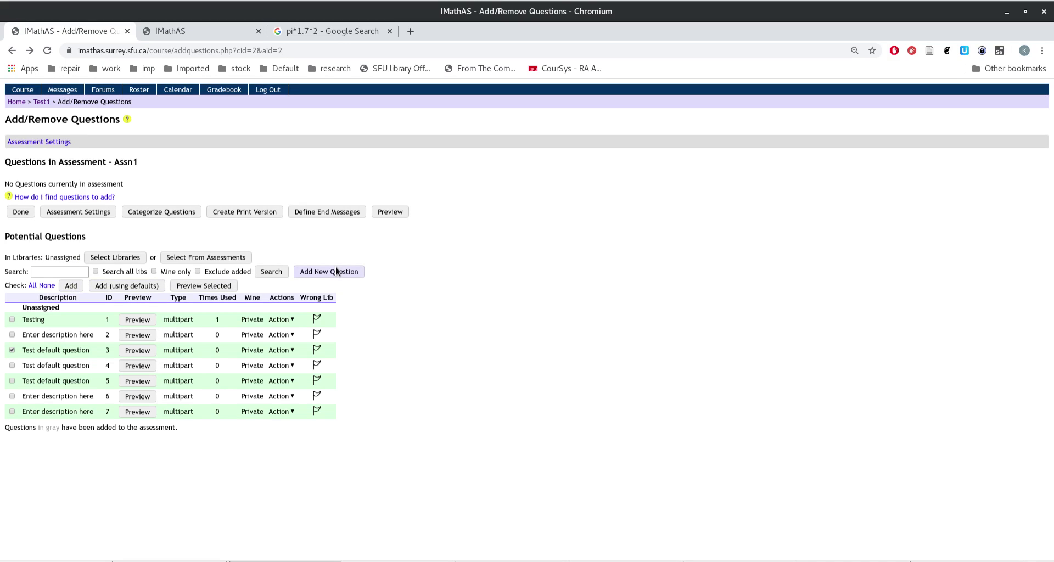
left_click(71, 286)
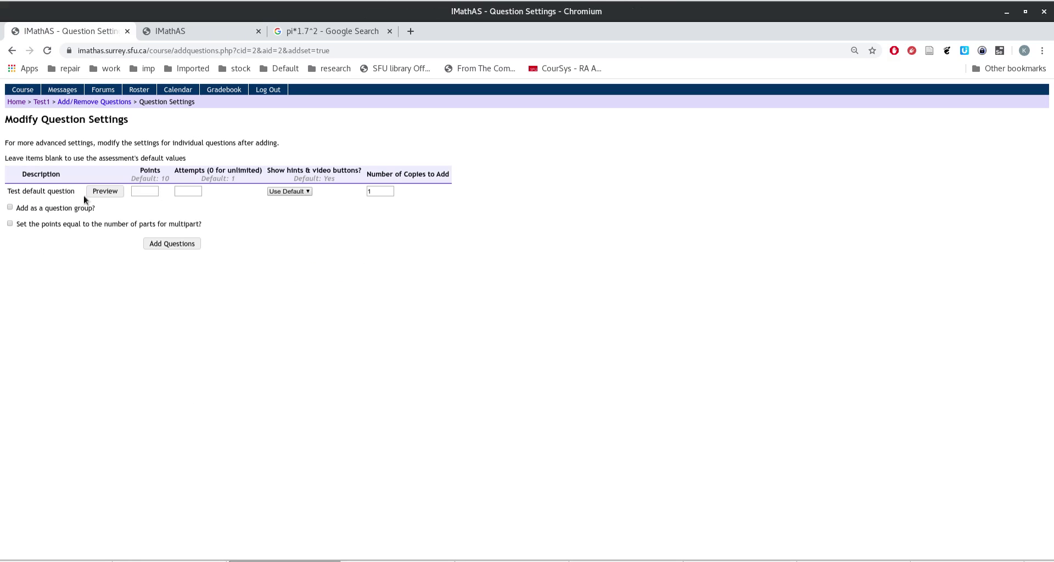
Step: Set the Test default question to 15 points, keep hints at Use Default, and add it
left_click(152, 189)
left_click(187, 192)
left_click(289, 192)
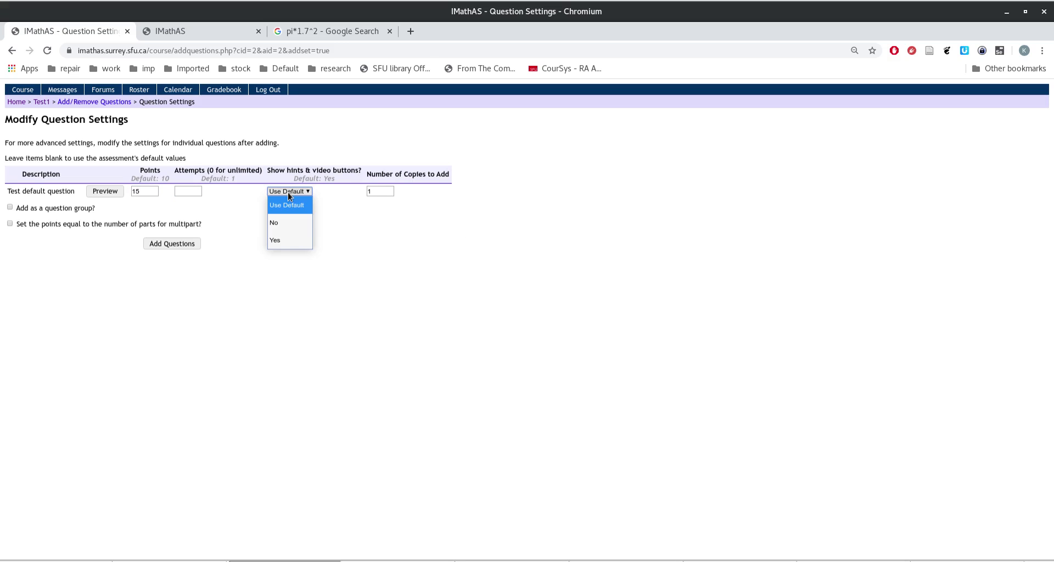
left_click(288, 192)
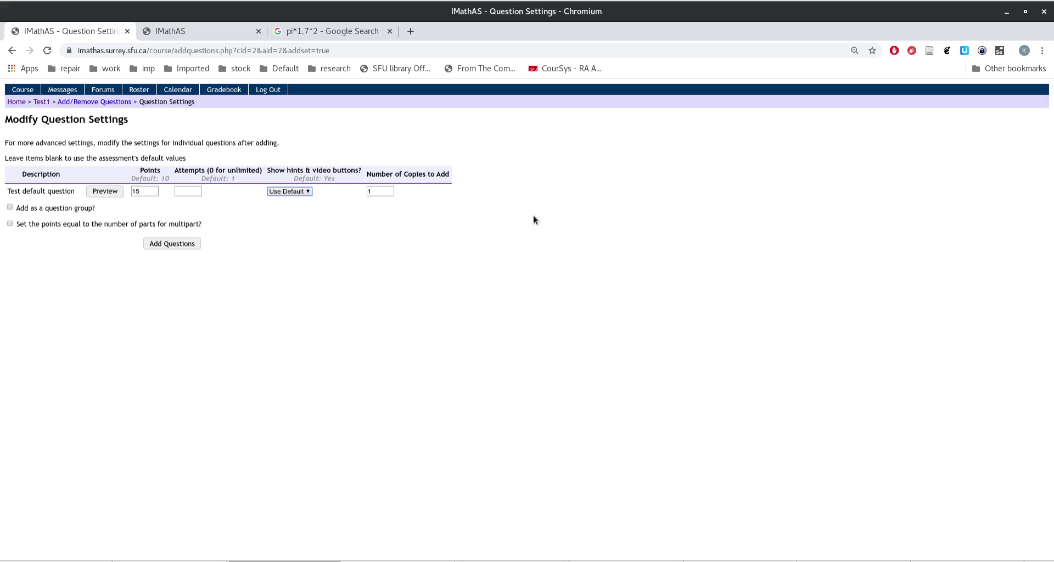
left_click(290, 192)
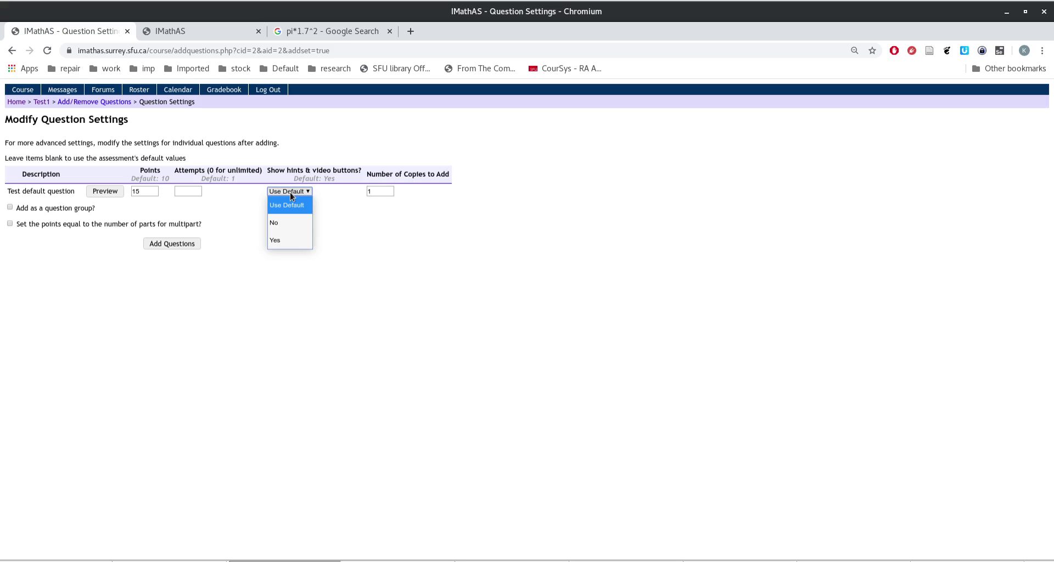
left_click(499, 282)
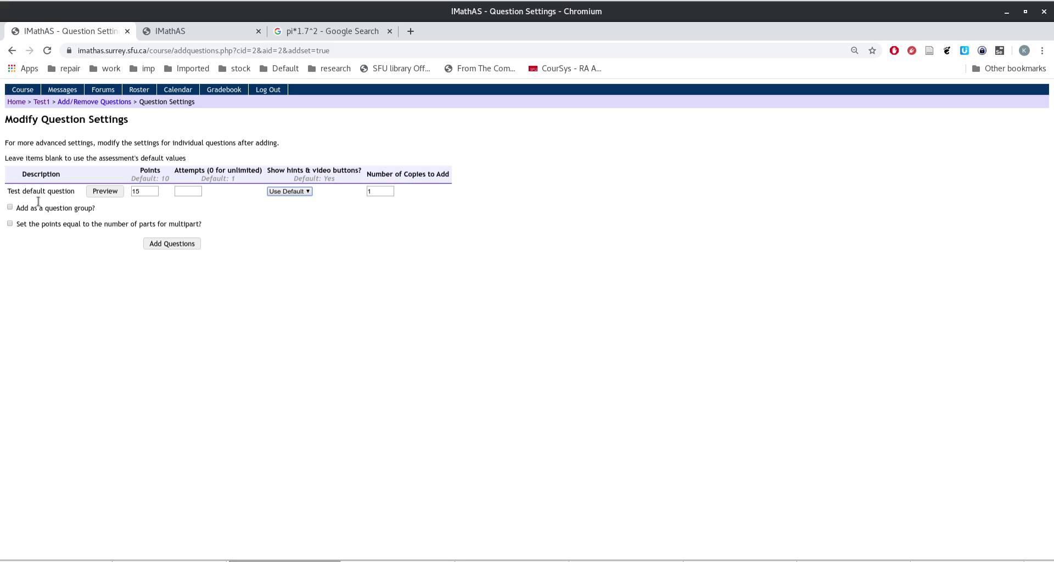
left_click(175, 243)
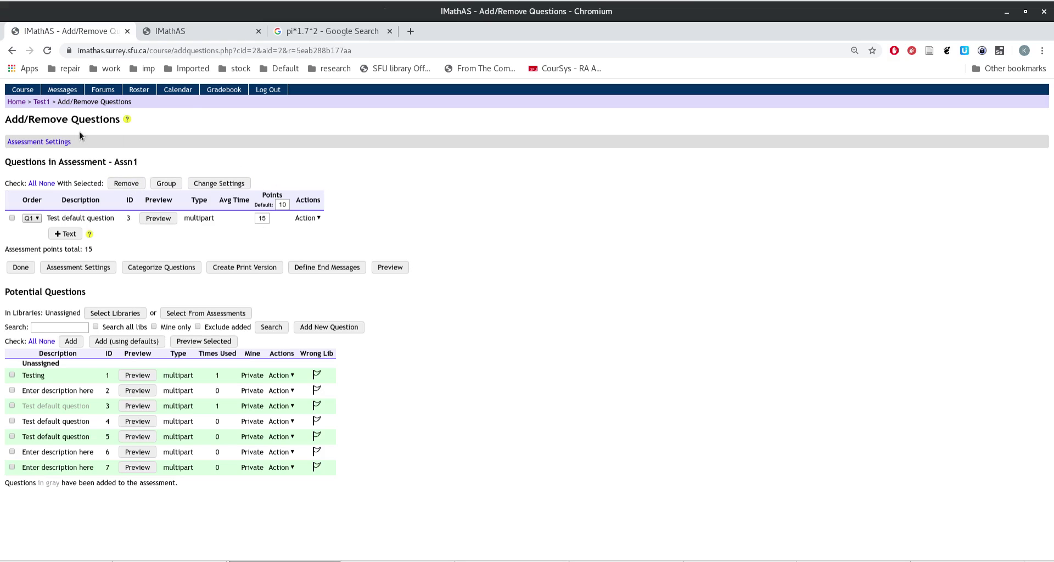
Step: Open Assn1 from the Test1 course page and reload its question page
left_click(42, 102)
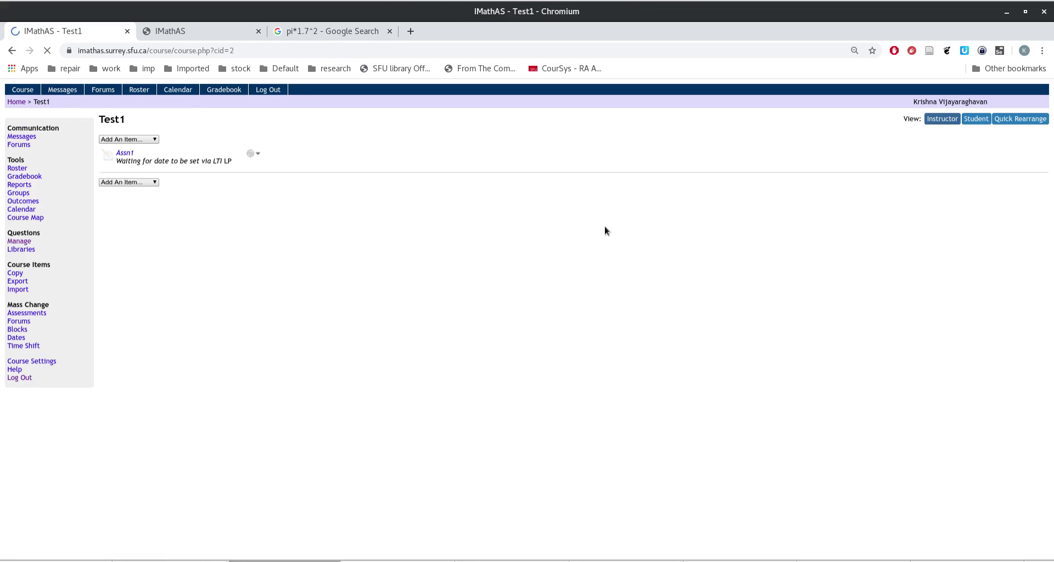
left_click(126, 153)
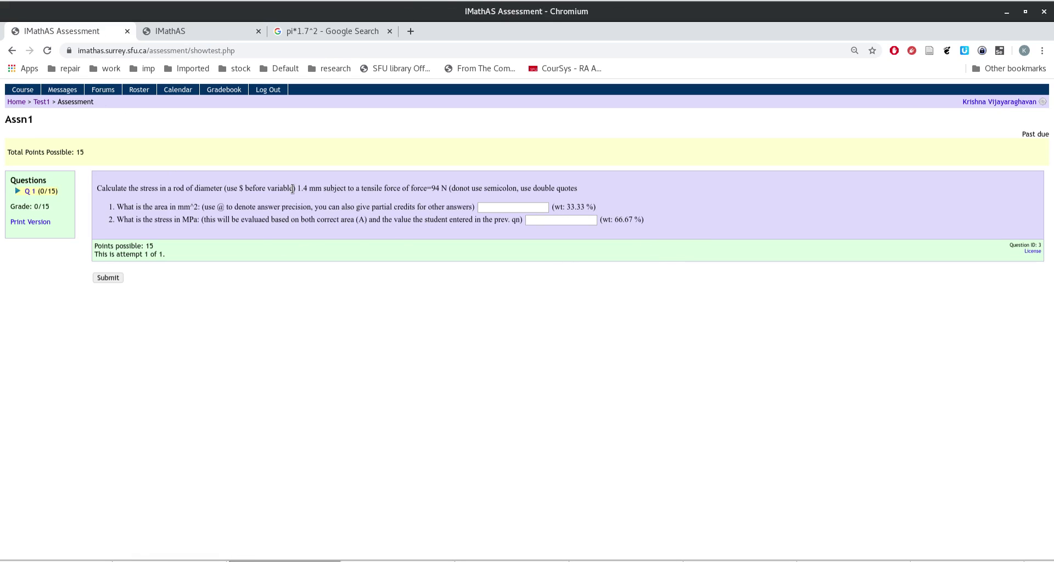
left_click_drag(297, 189, 310, 190)
left_click(324, 156)
left_click(275, 55)
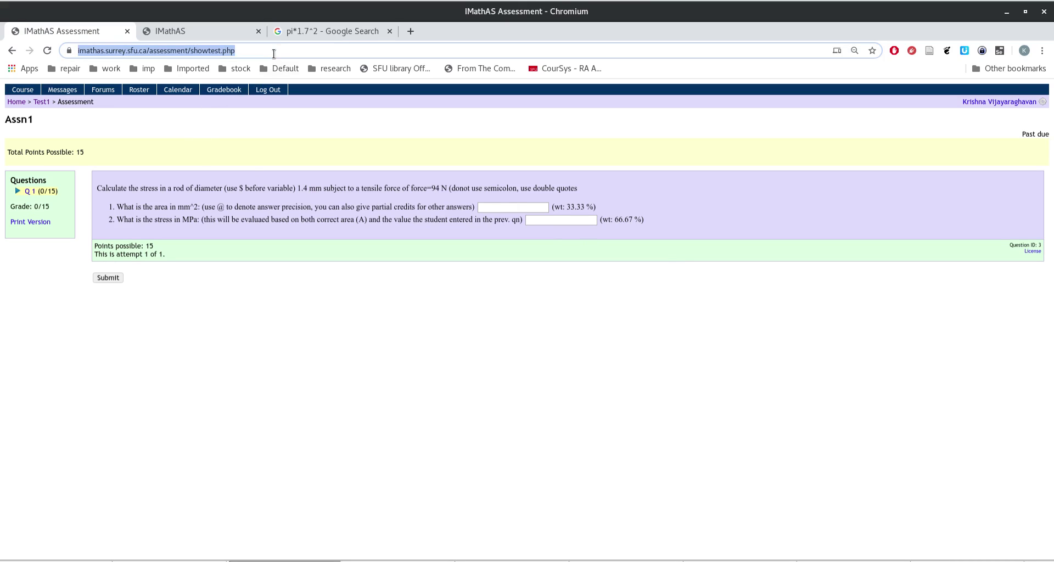
key("Return")
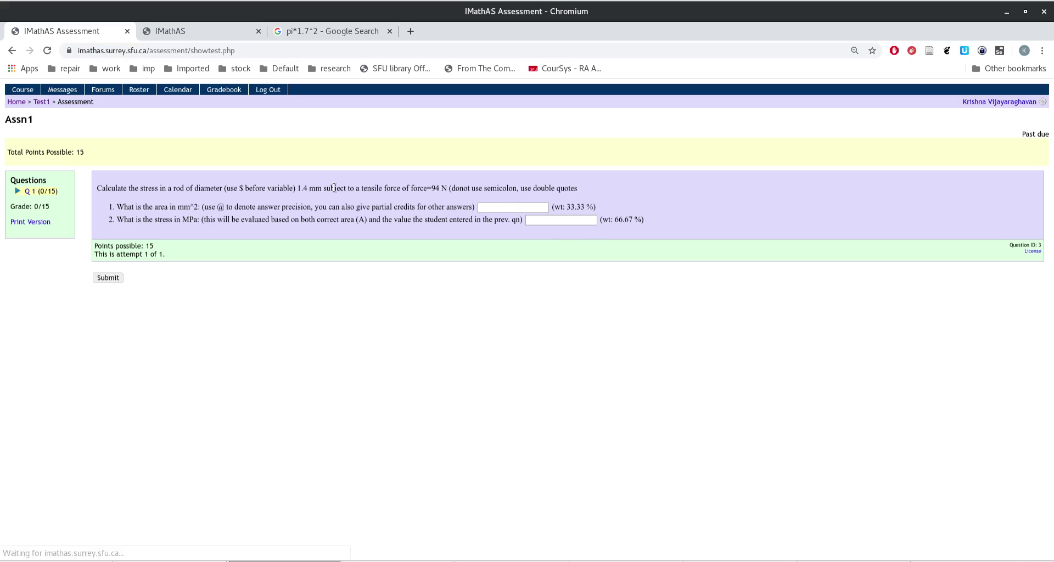
Step: Submit Assn1 with no answers, confirm the warning, and return to Test1
left_click(109, 279)
left_click(620, 134)
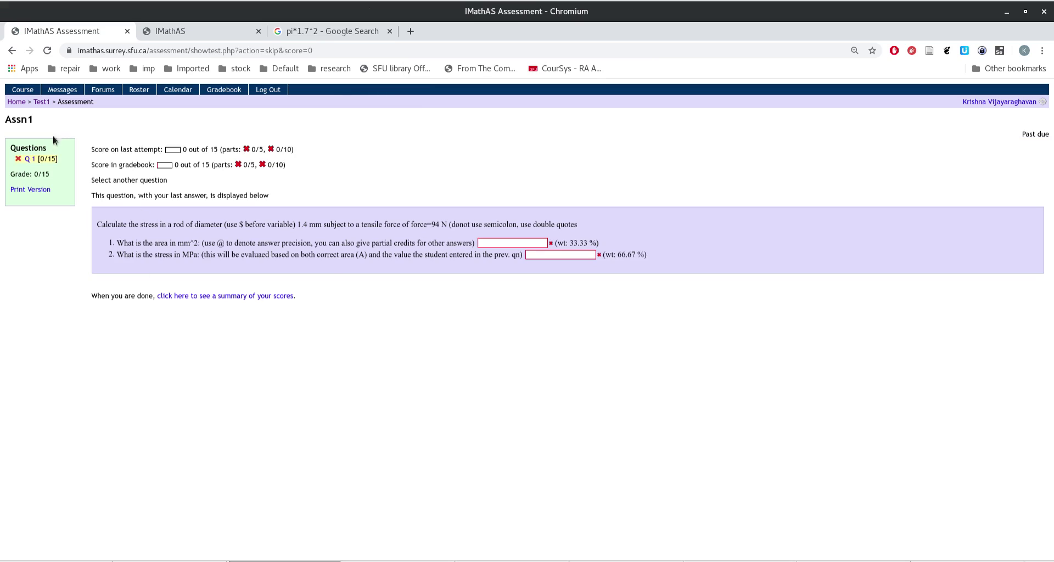
left_click(41, 102)
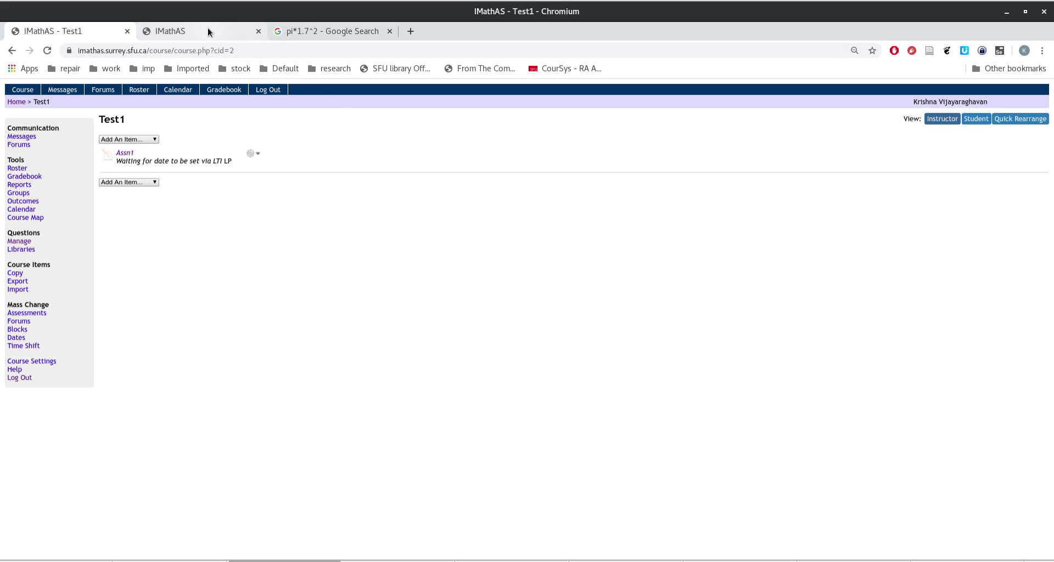
Step: Close the extra IMathAS and Google tabs and go to the Canvas site in a new tab
left_click(258, 32)
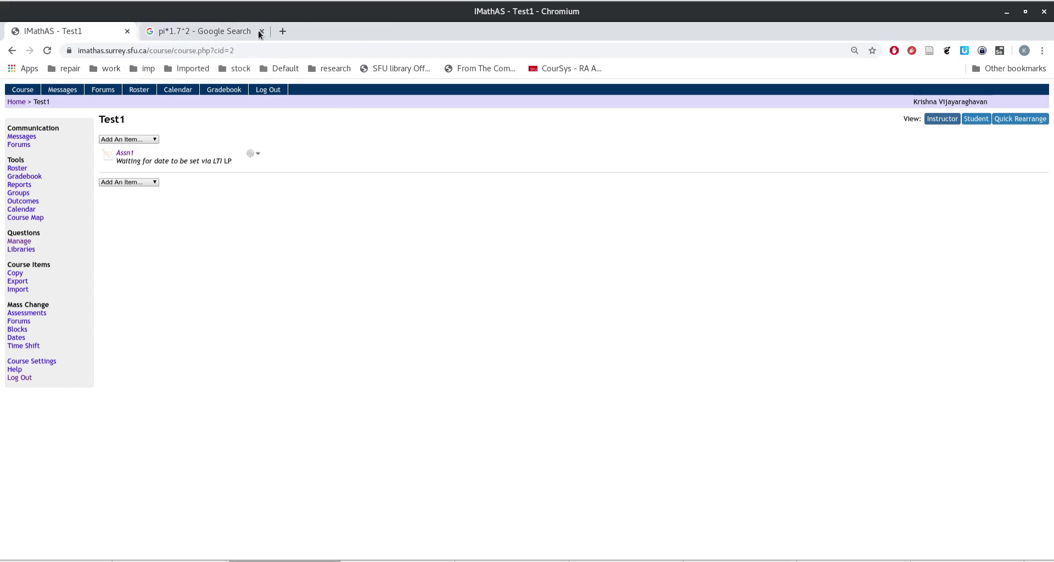
left_click(259, 32)
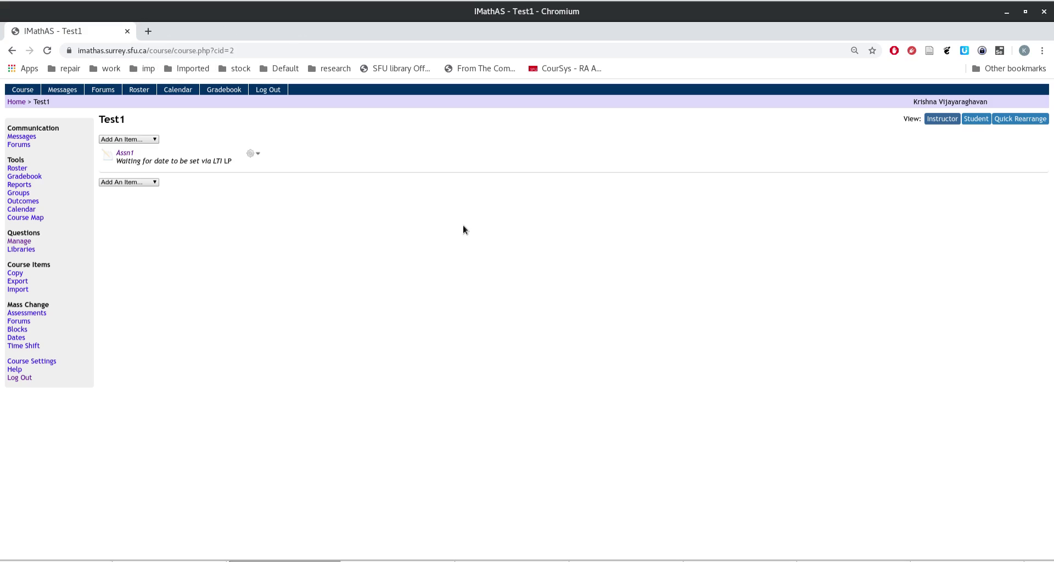
key("ctrl+t")
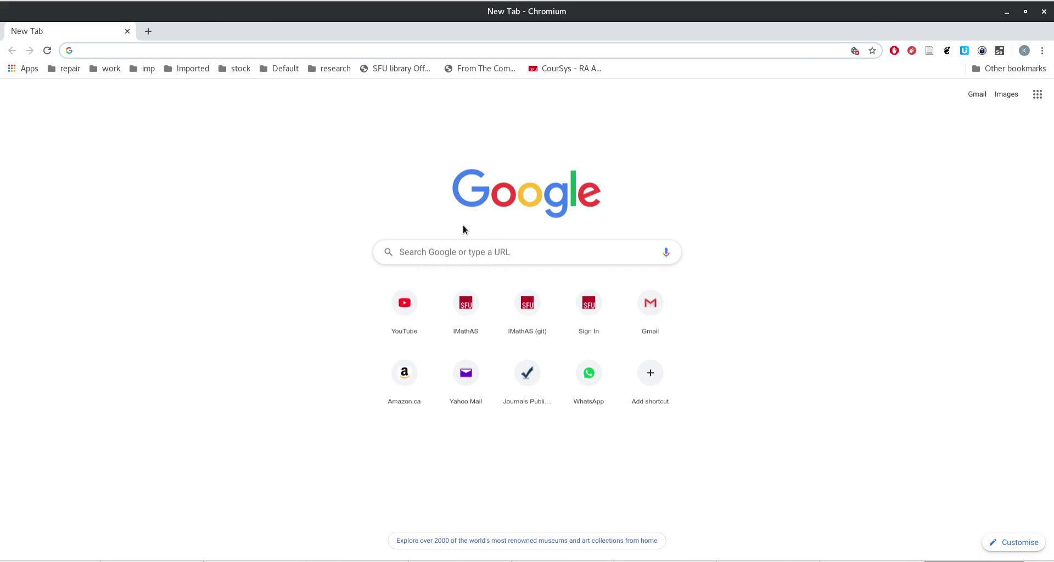
type("canvas.sfu.ca")
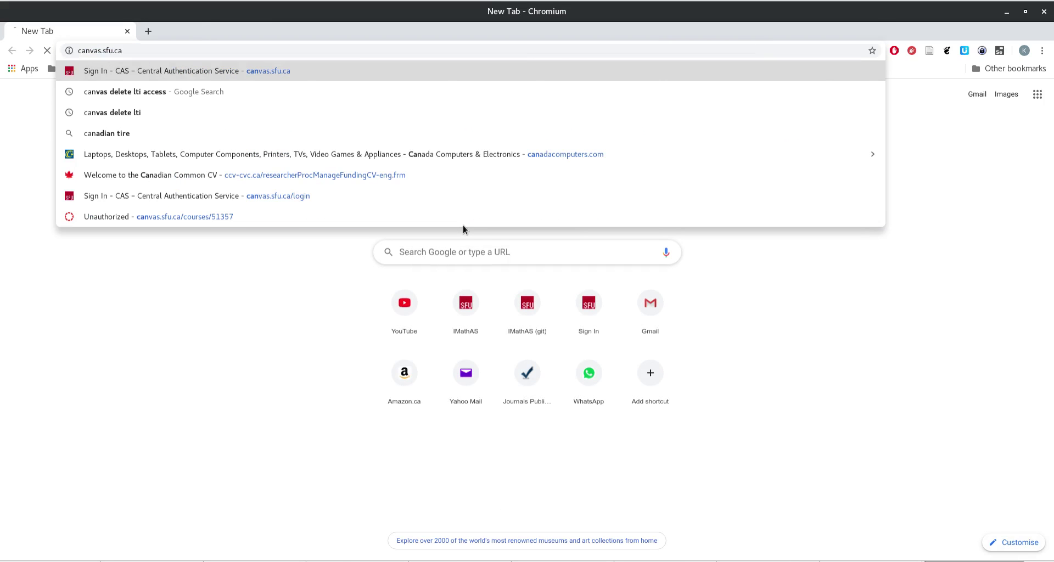
key("Return")
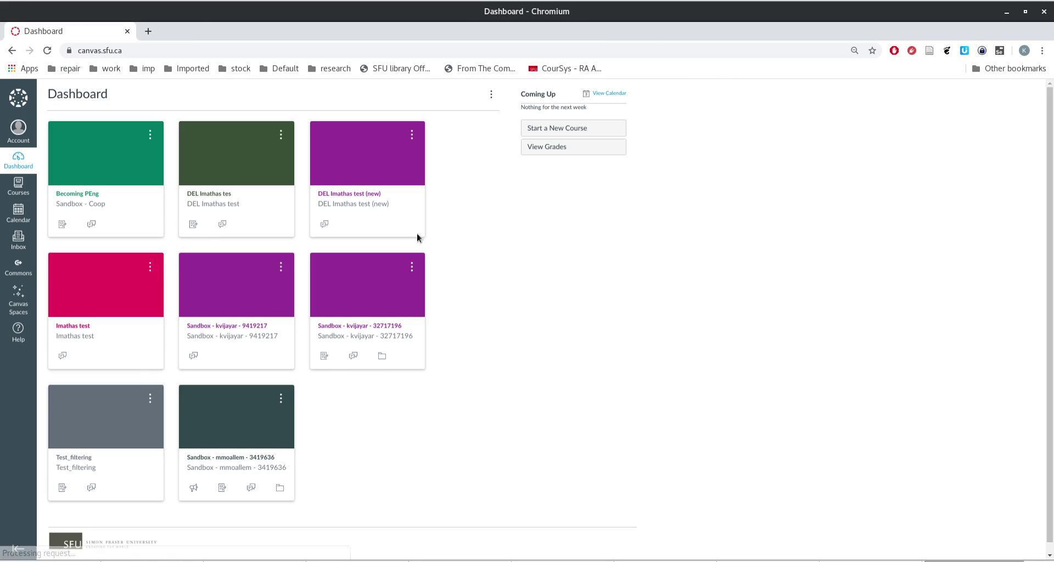
Step: In the Imathas test course, go to Settings > Apps > View App Configurations and add an app
left_click(97, 327)
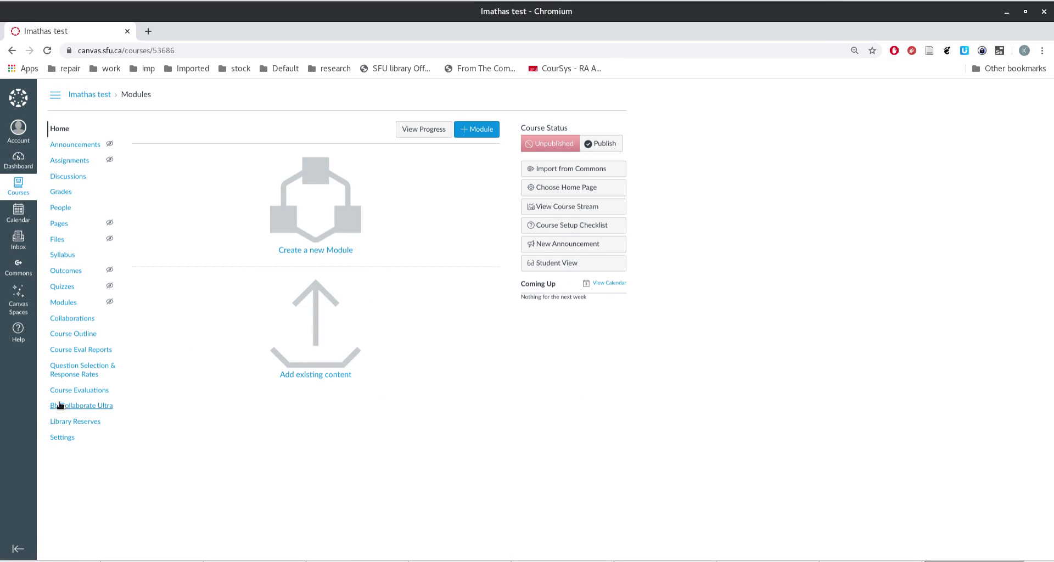
left_click(67, 439)
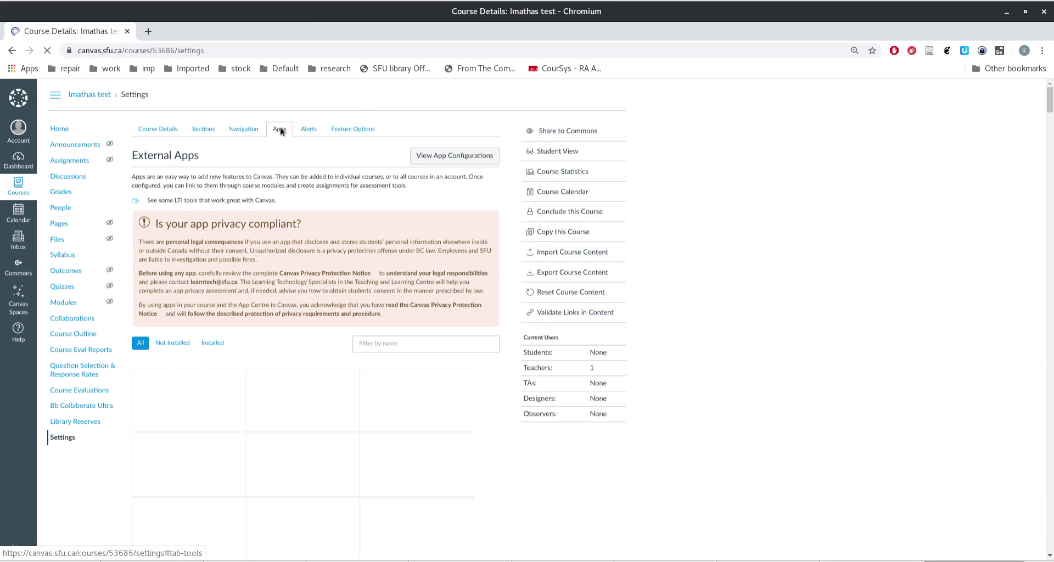
left_click(146, 131)
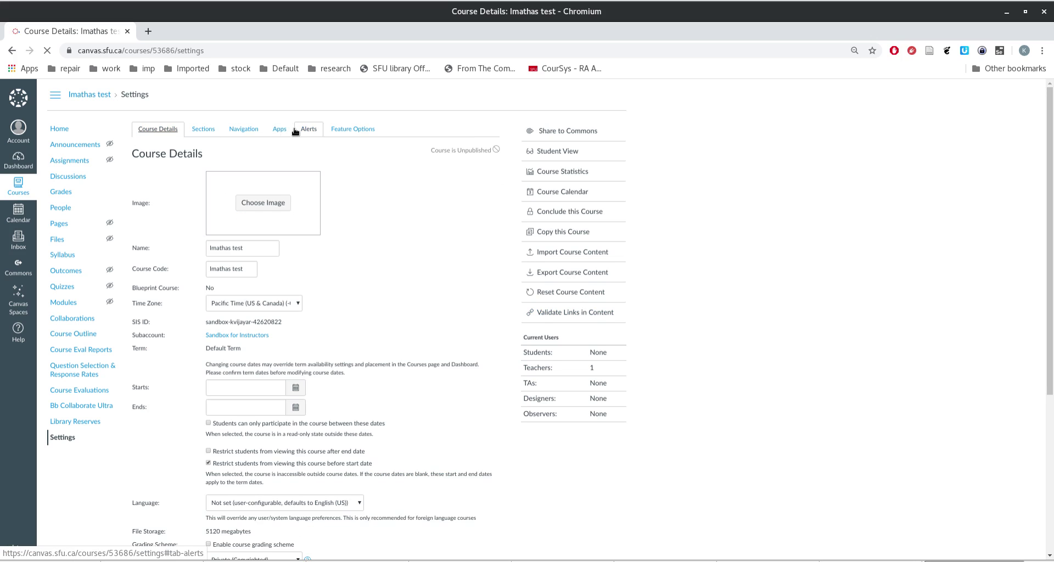
left_click(278, 129)
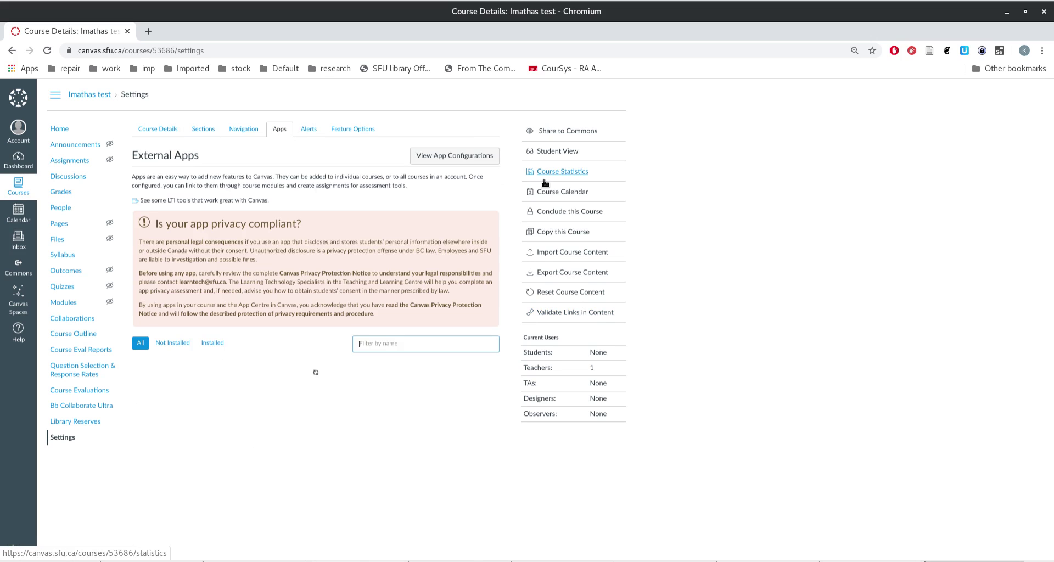
left_click(448, 157)
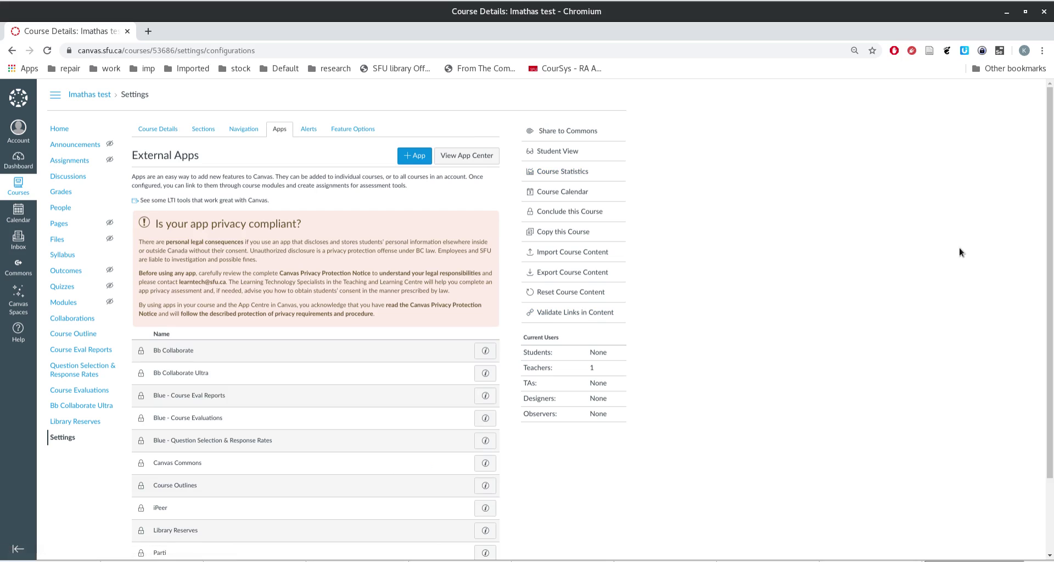
left_click(412, 157)
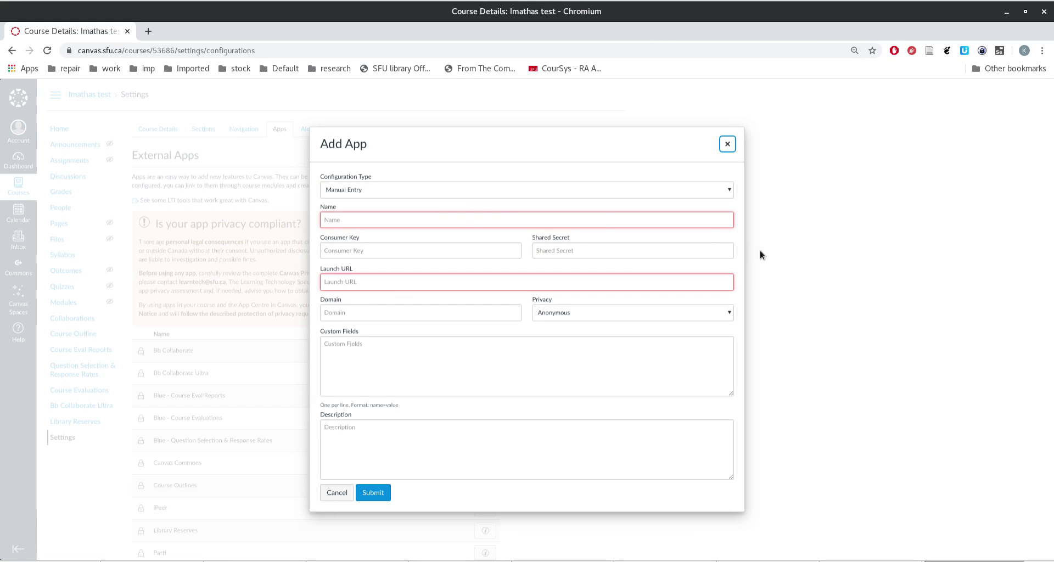
Step: Tile Canvas and IMathAS side by side and open Test1's LTI integration setup instructions
key("super+Right")
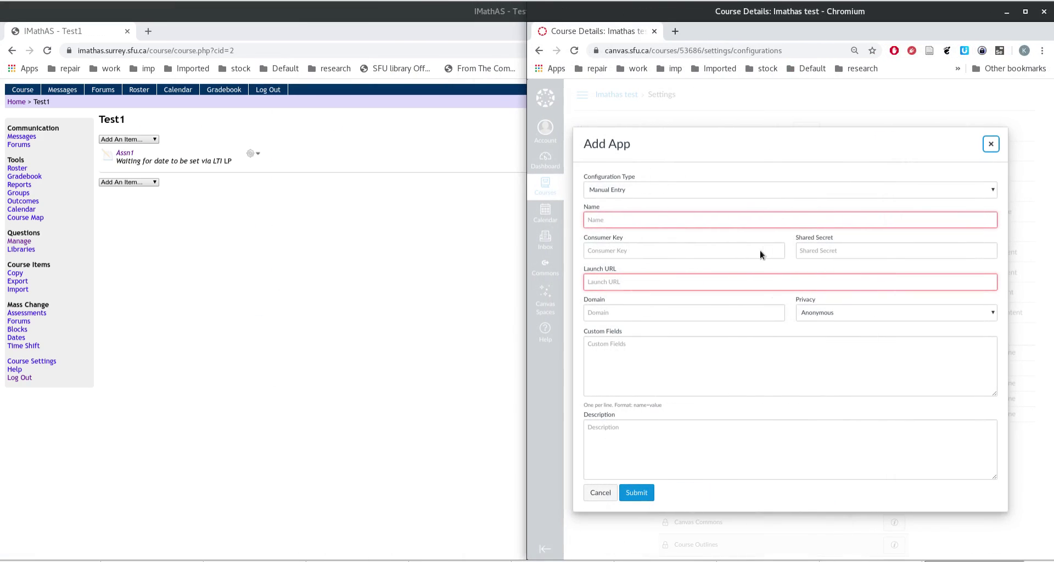
left_click(362, 14)
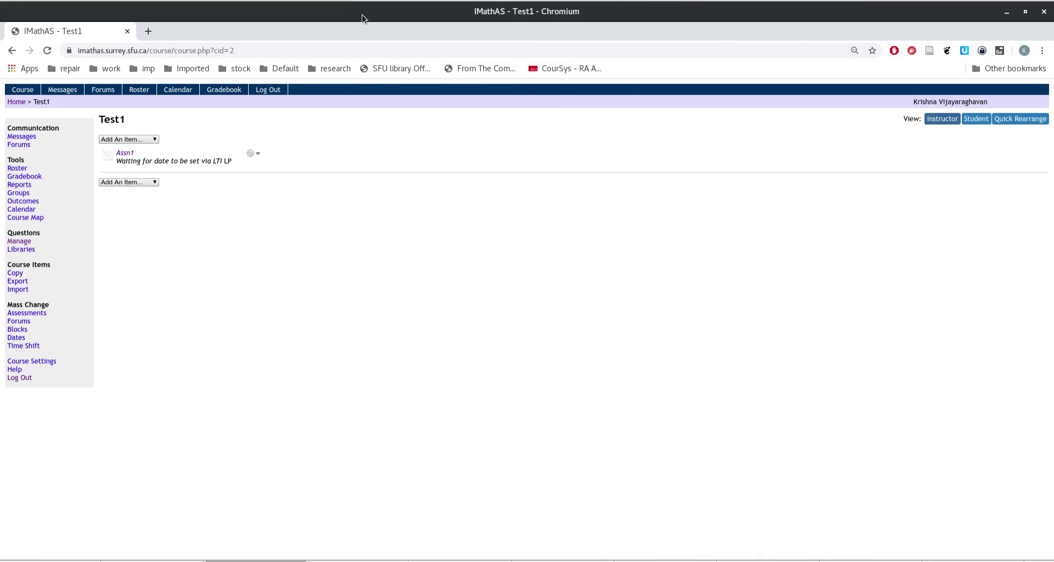
key("super+Left")
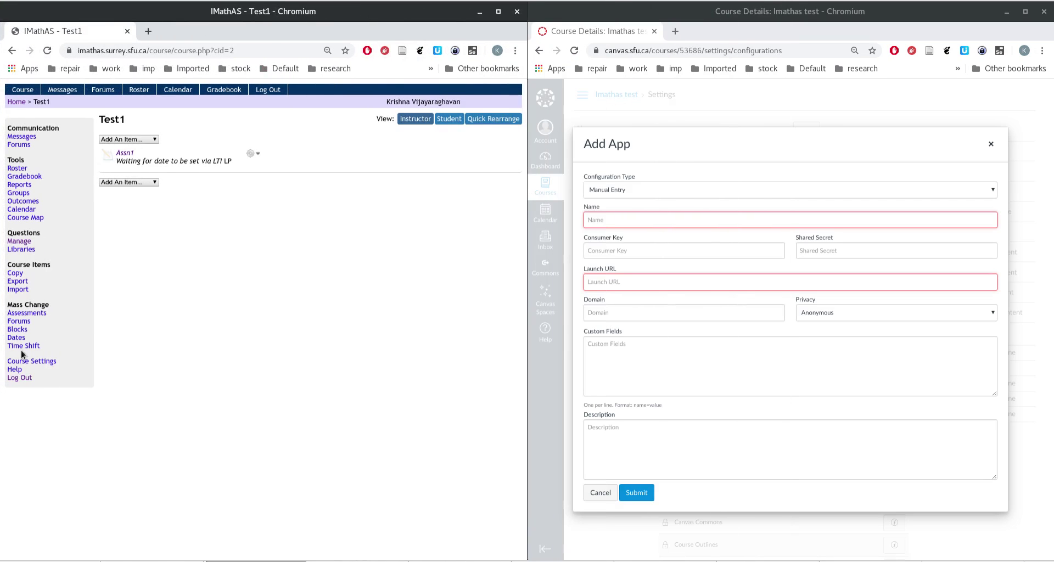
left_click(22, 361)
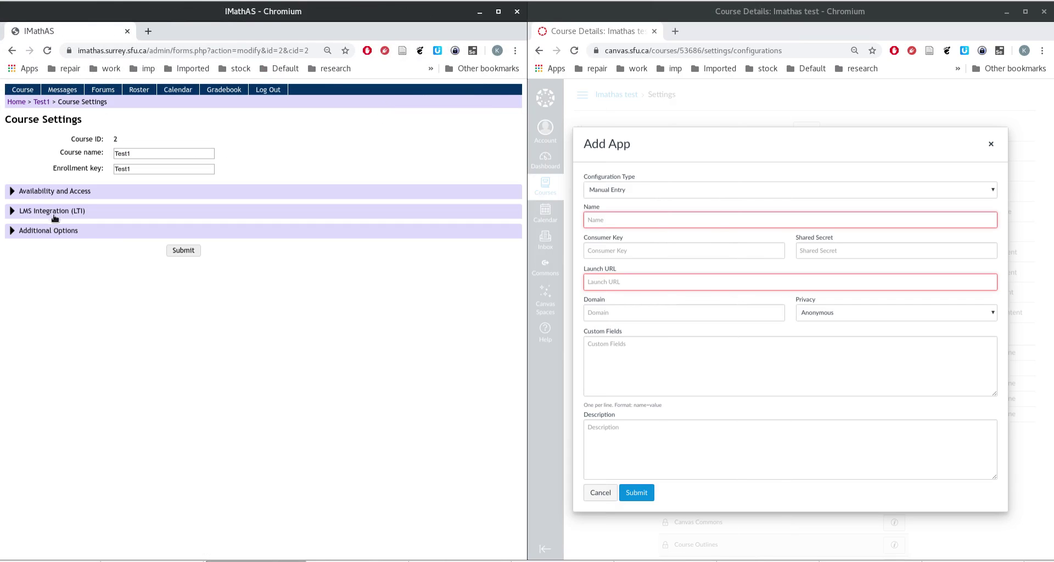
left_click(54, 212)
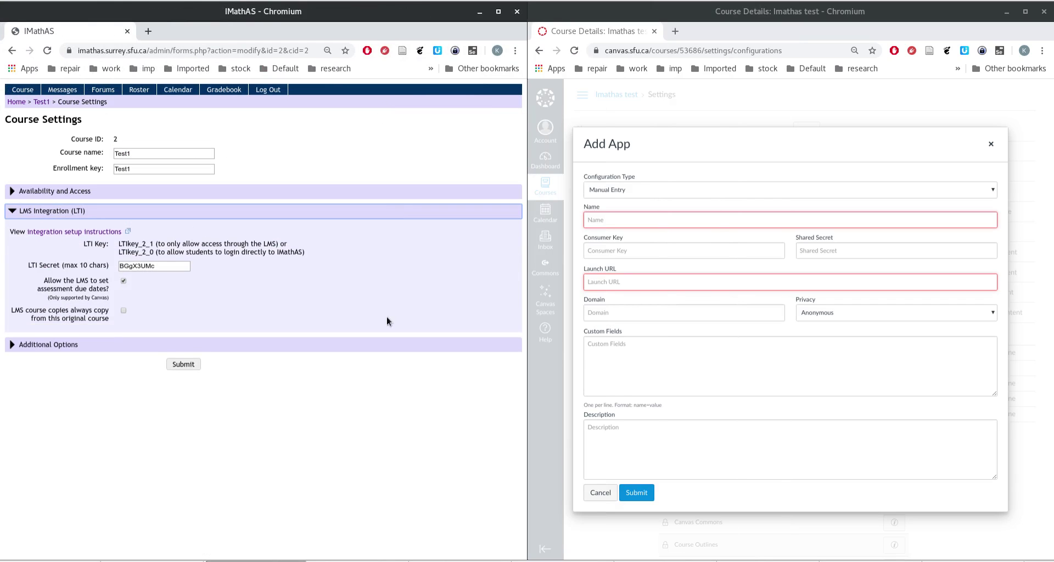
left_click(59, 232)
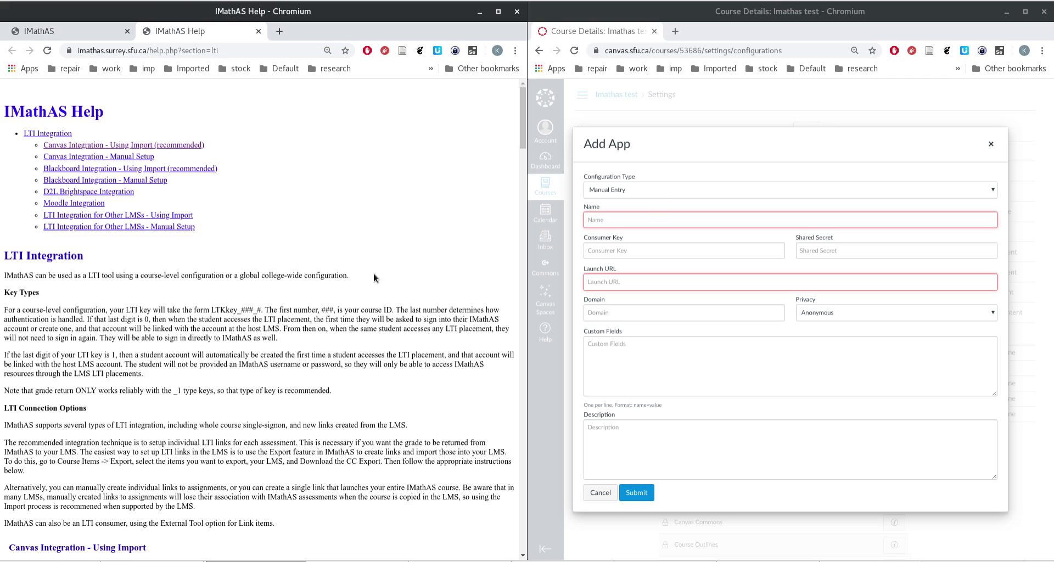
Step: Scroll the LTI help page to the Canvas step about adding a new app
scroll(322, 301, "down", 4)
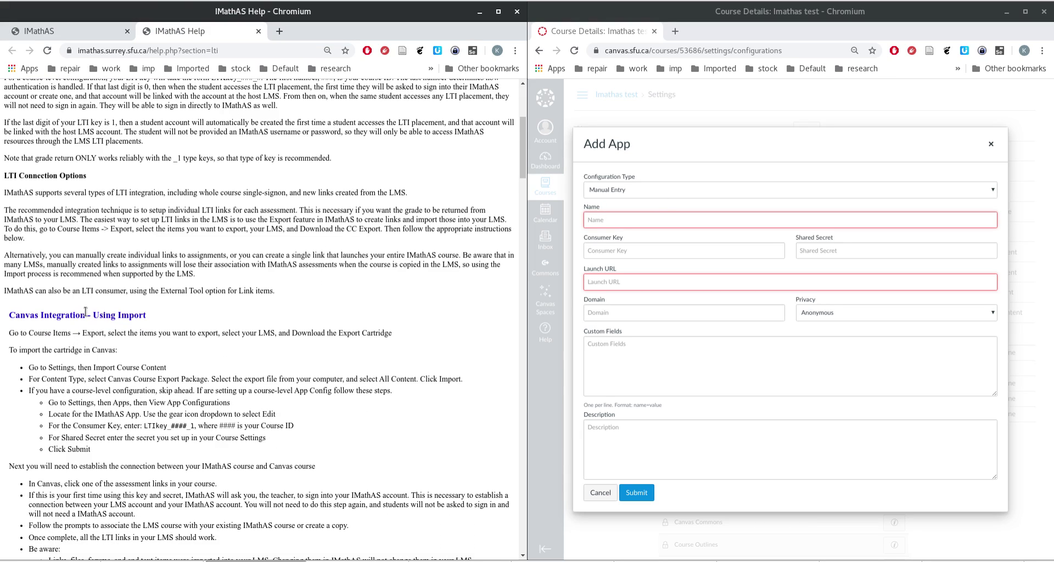
double_click(77, 315)
scroll(214, 326, "down", 2)
scroll(214, 326, "down", 5)
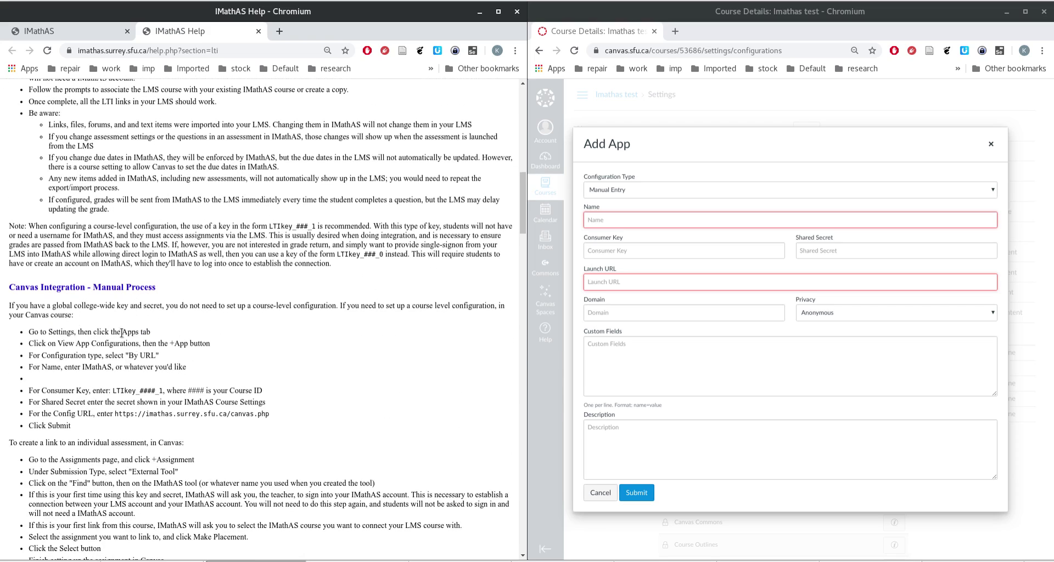
left_click_drag(133, 343, 237, 343)
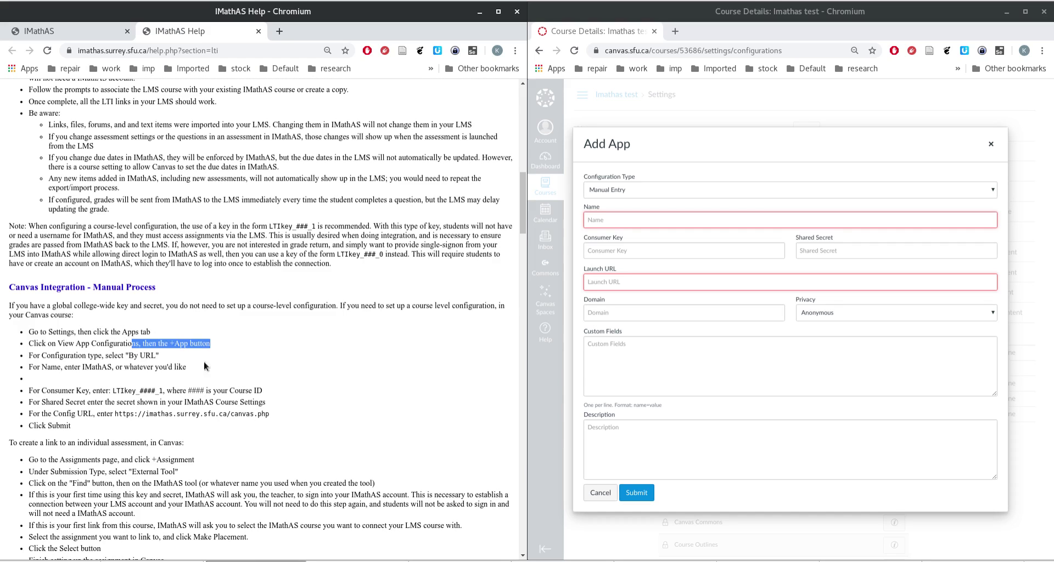
left_click(625, 187)
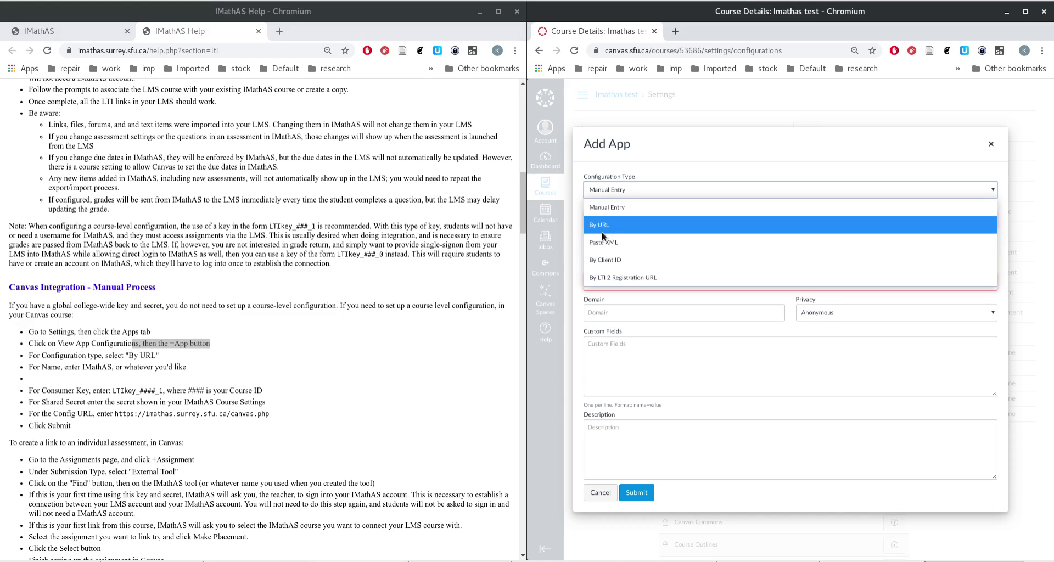
left_click(599, 226)
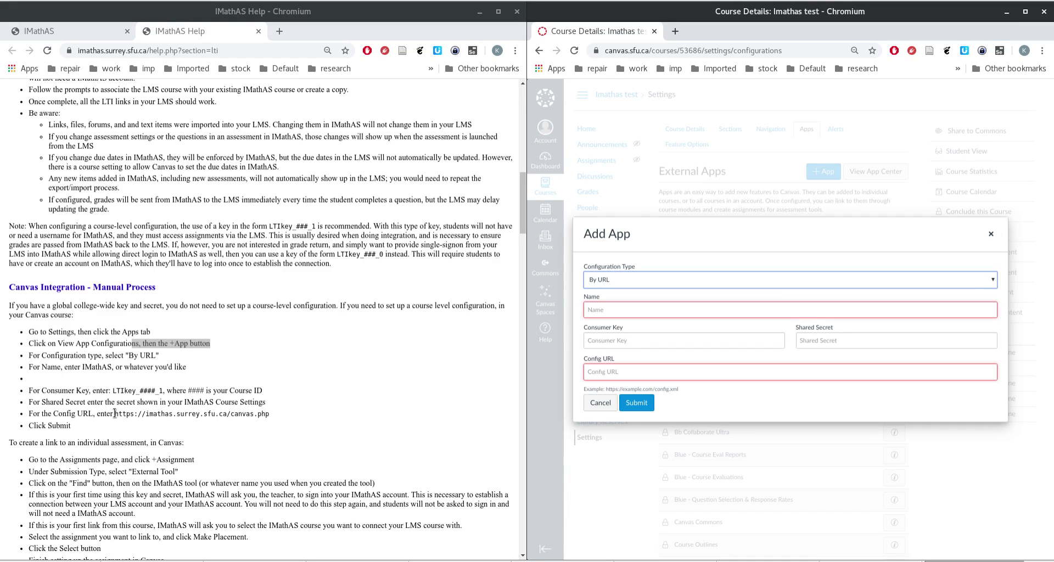
left_click_drag(114, 415, 288, 419)
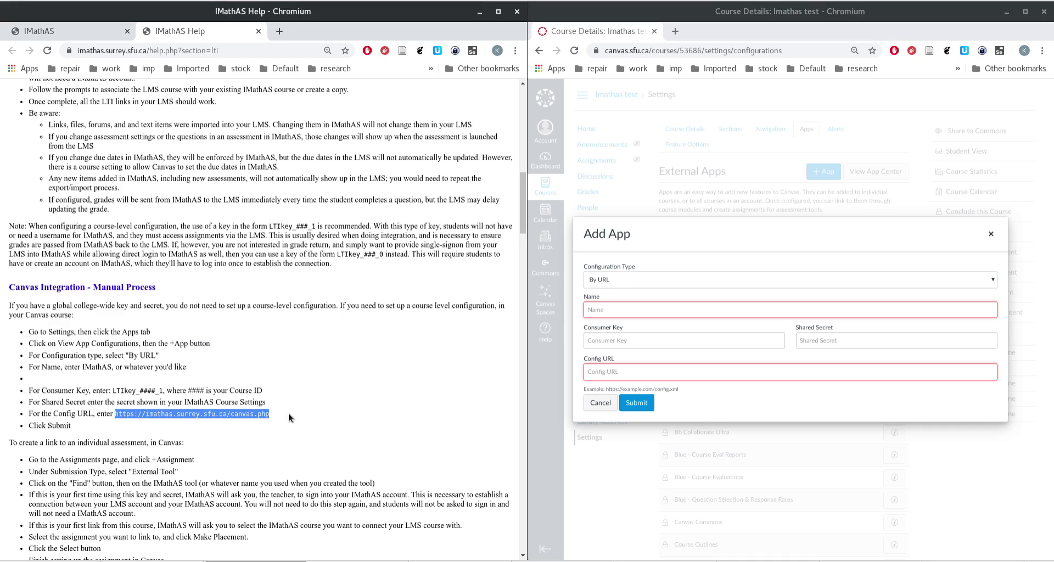
middle_click(627, 372)
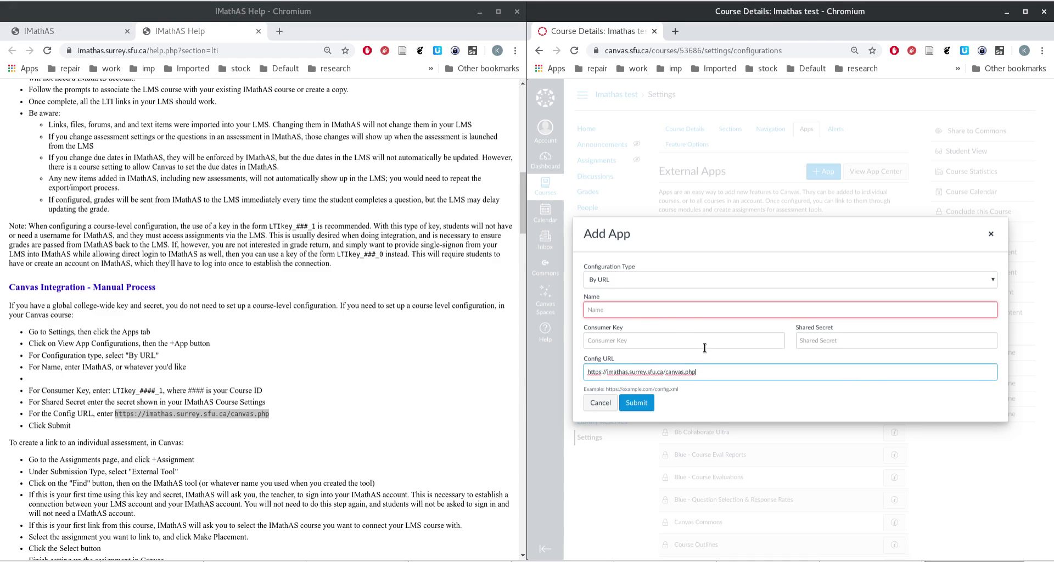
left_click(628, 312)
Step: Name the app IMathAS and paste LTIkey_2_1 from IMathAS as its Consumer Key
type("I")
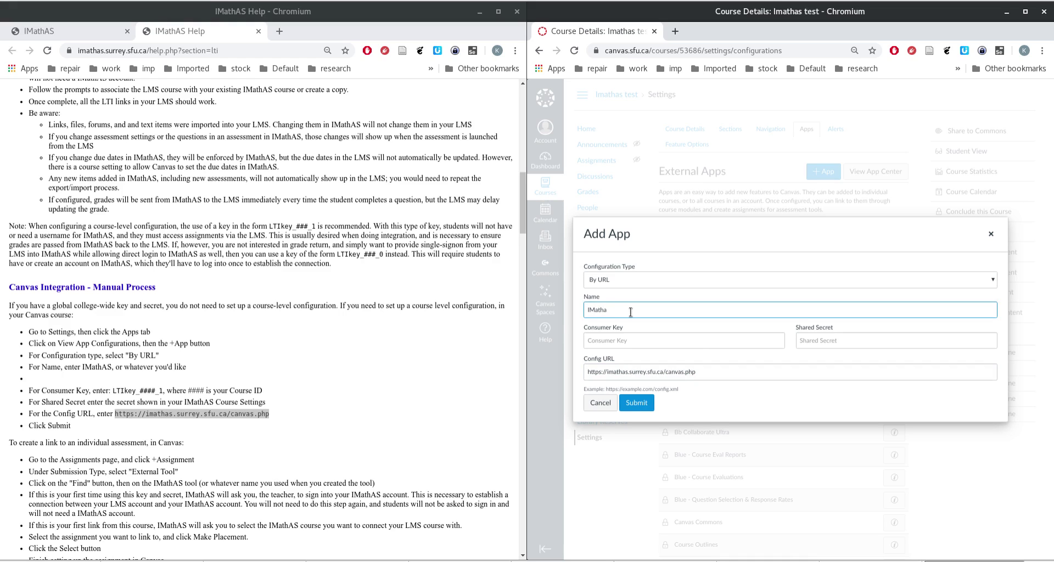
type("MathAS")
left_click(619, 342)
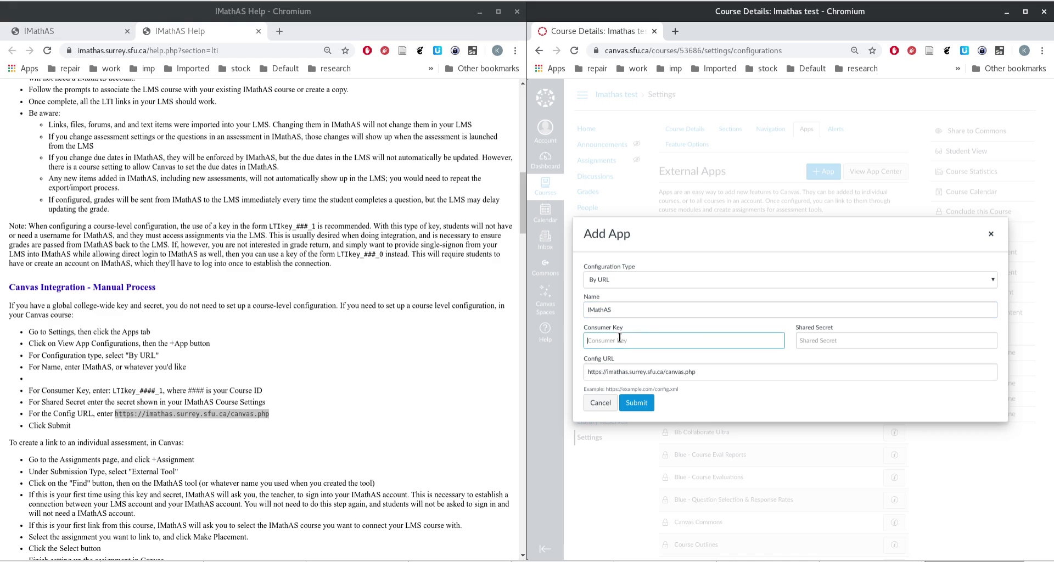
left_click(865, 341)
left_click(639, 341)
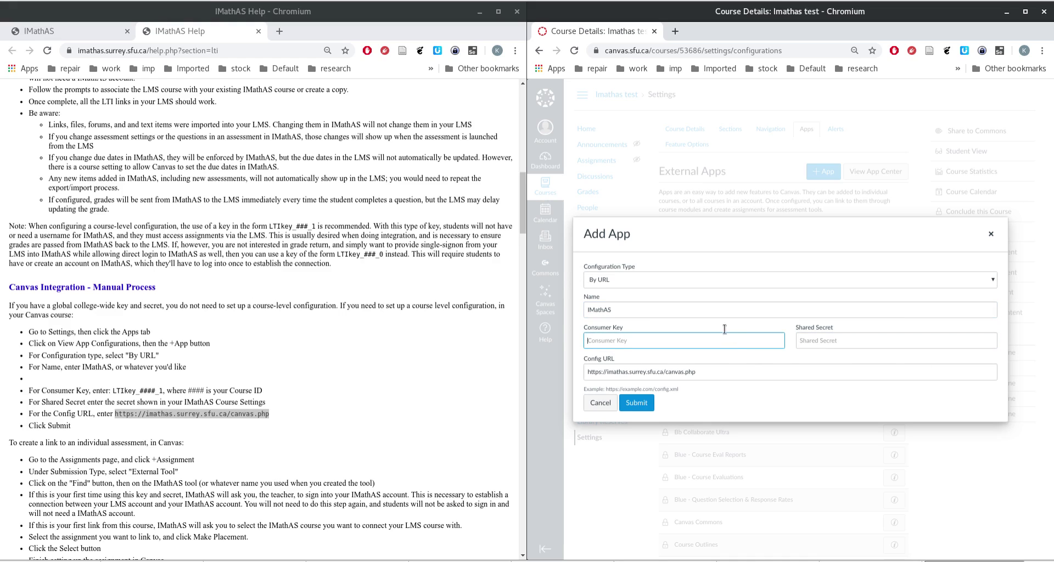
left_click(51, 30)
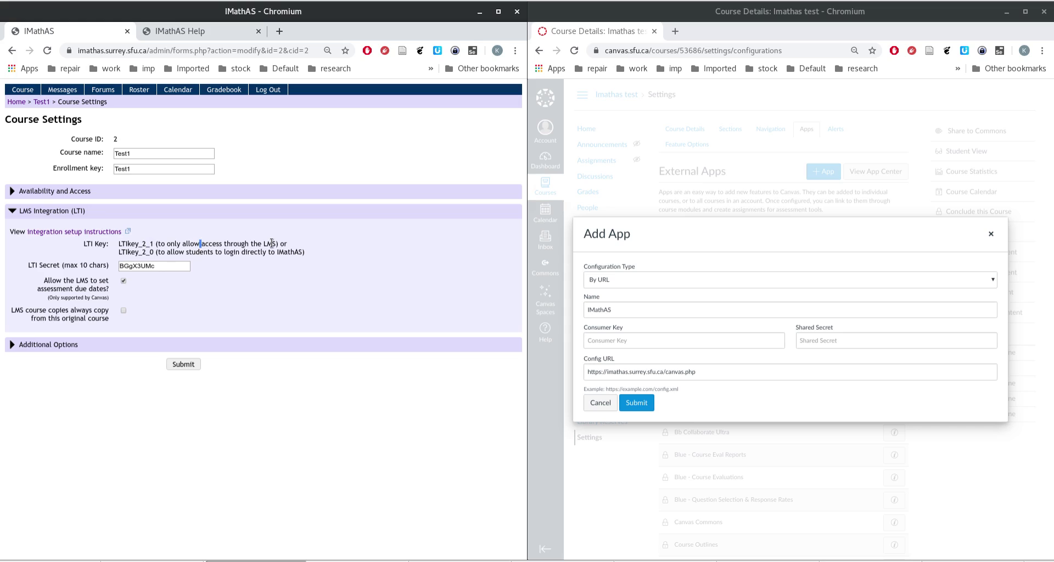
double_click(138, 243)
left_click(289, 247)
left_click_drag(119, 243, 155, 243)
key("ctrl+c")
left_click(630, 345)
key("ctrl+v")
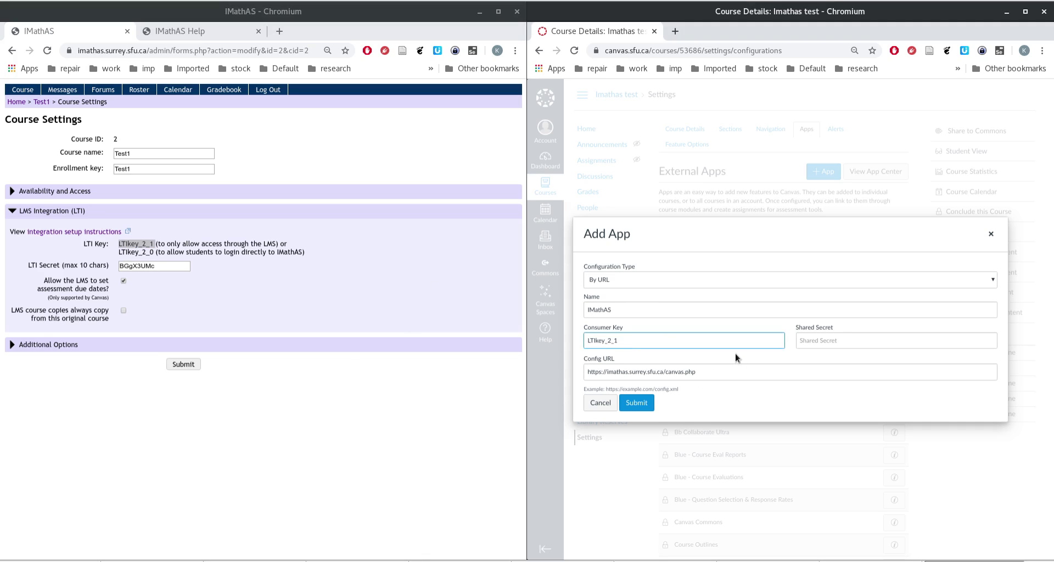
Step: Paste the LTI secret as Shared Secret, save IMathAS with LMS course copies enabled, and submit the app
left_click(161, 267)
double_click(161, 268)
key("ctrl+c")
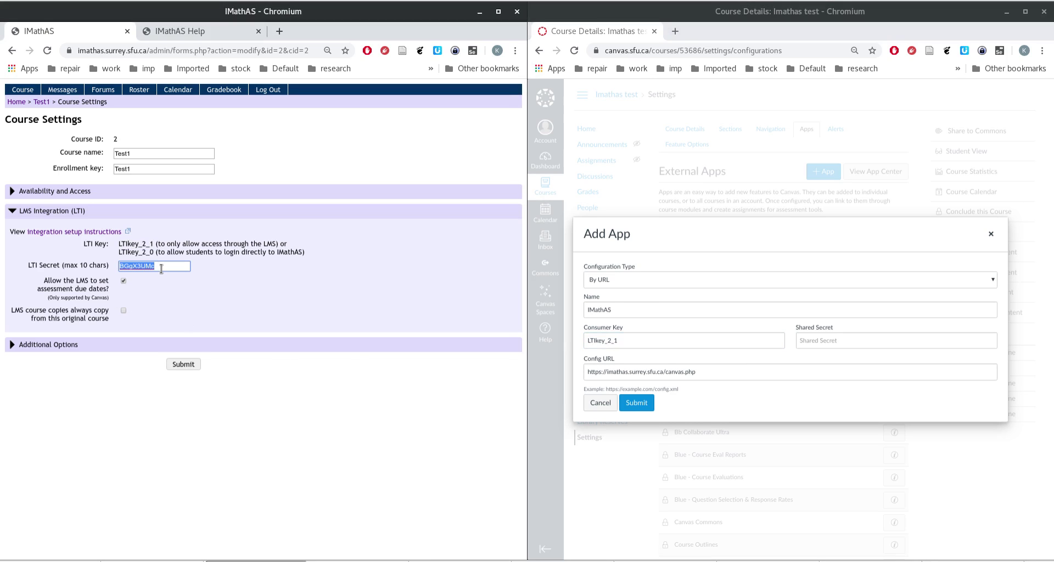
left_click(839, 349)
key("ctrl+v")
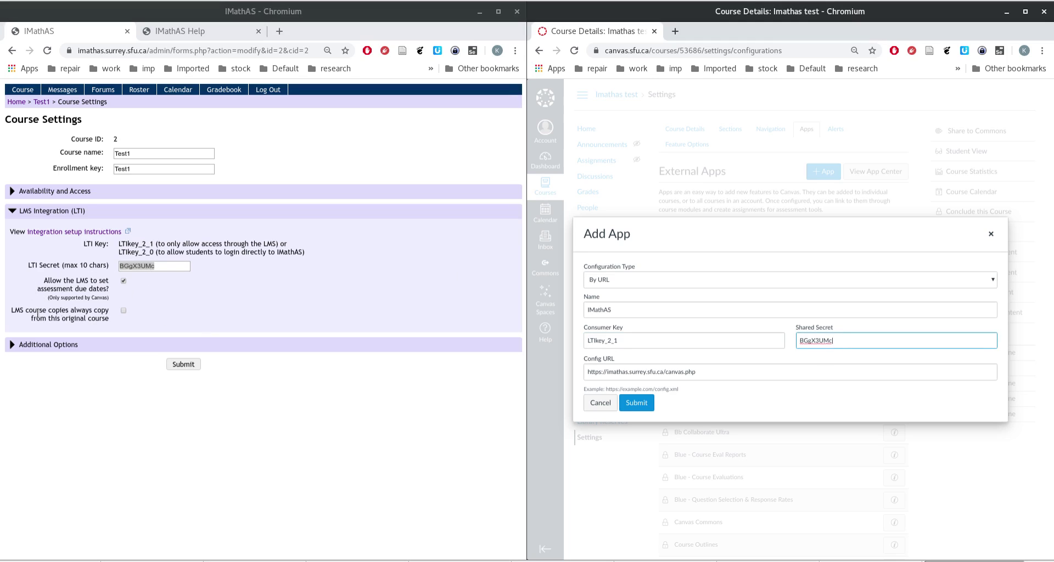
left_click(123, 311)
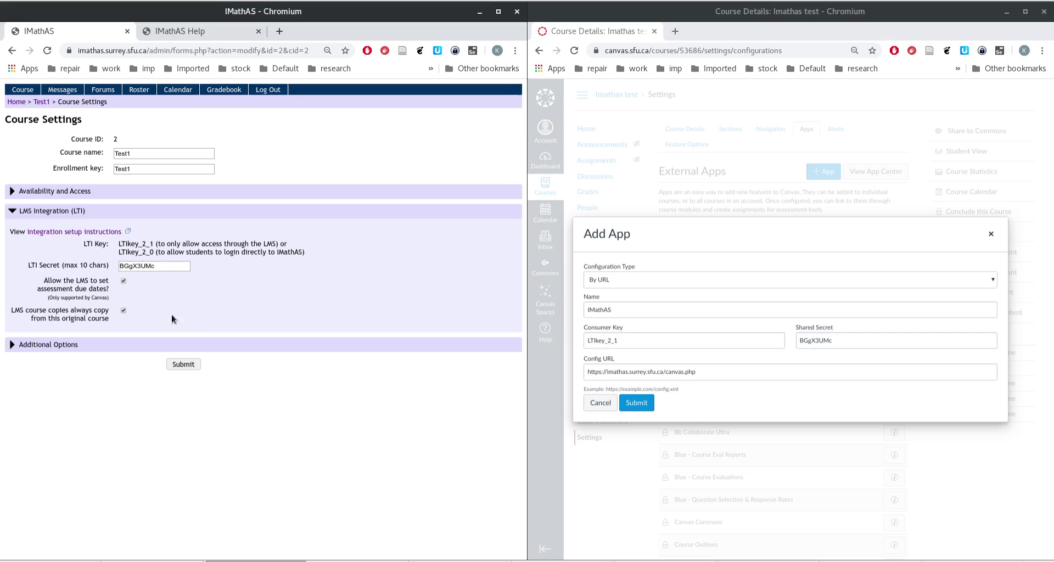
left_click(185, 364)
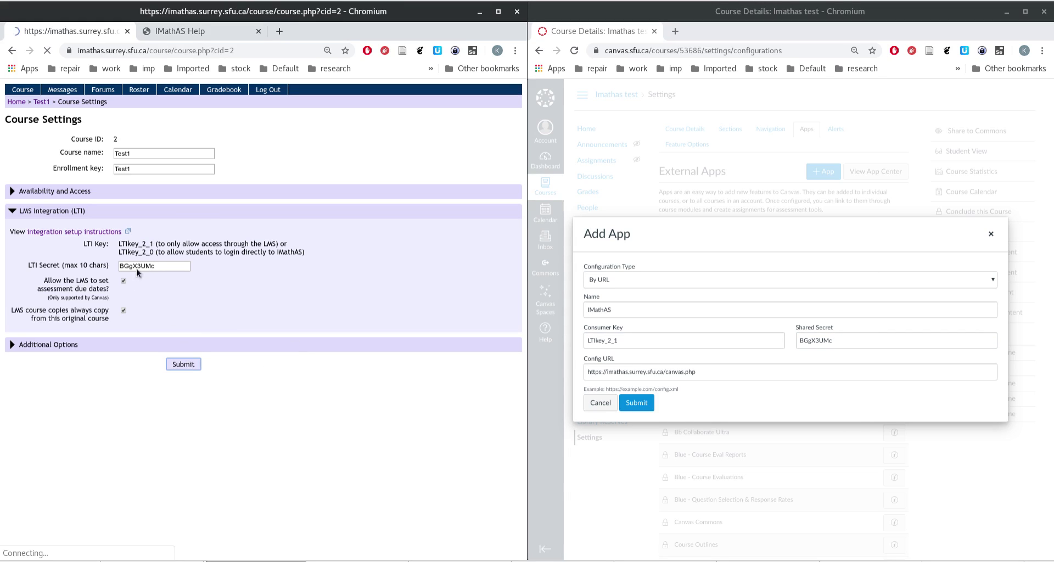
left_click(637, 403)
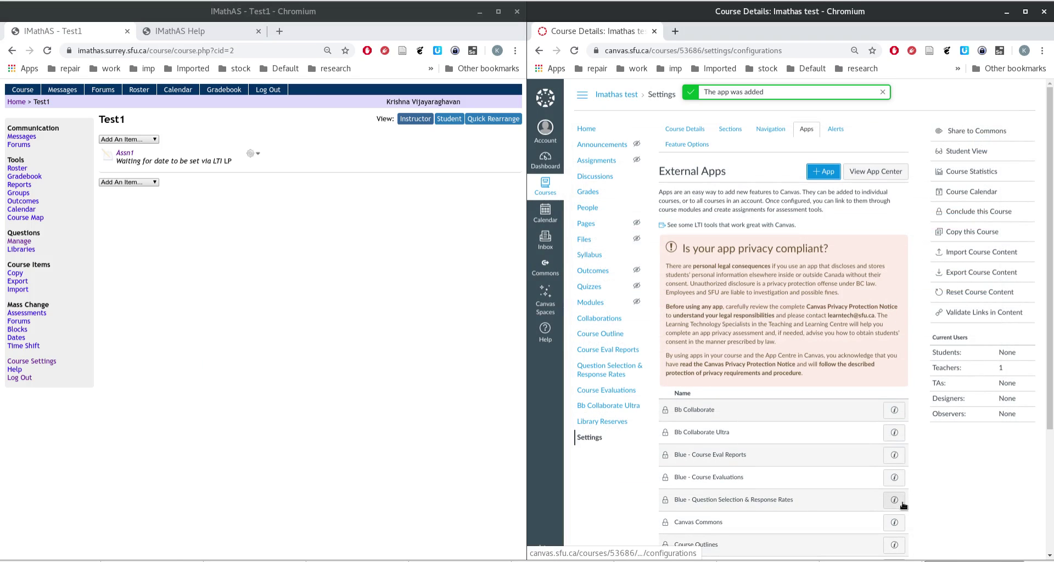
Step: Check the IMathAS row in External Apps, then start a new assignment from Assignments
scroll(885, 487, "down", 3)
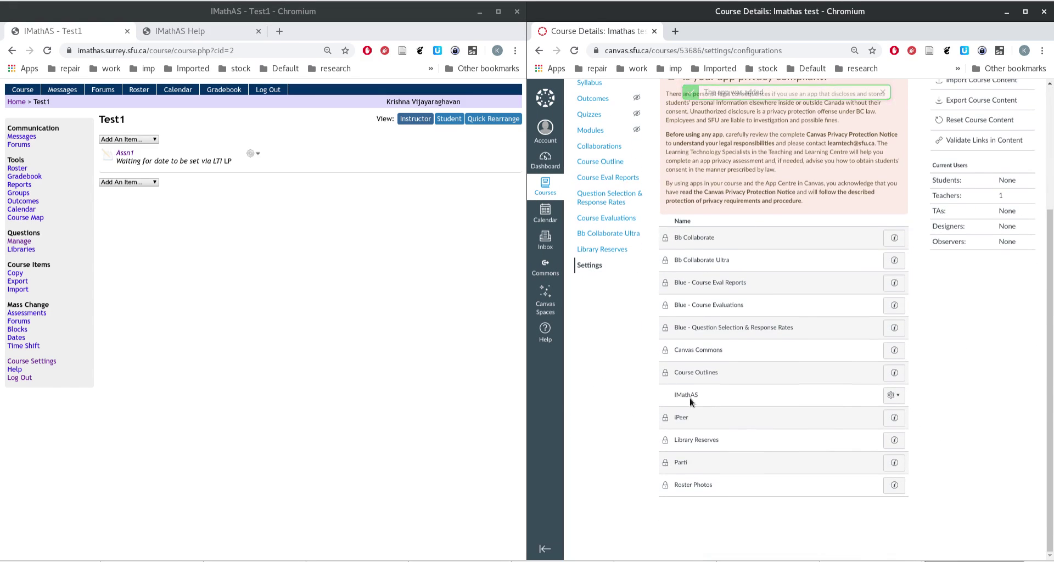
double_click(681, 394)
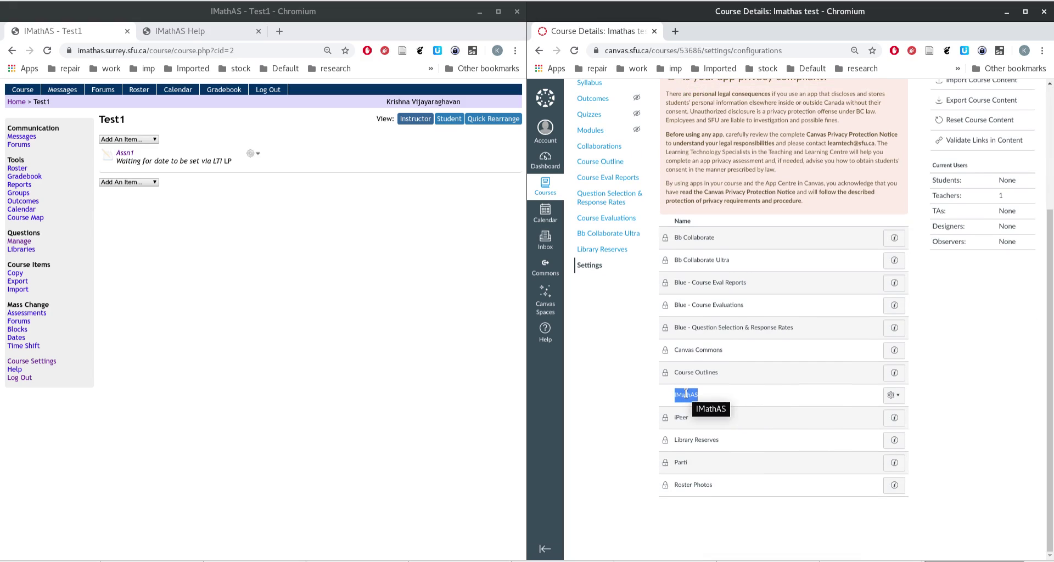
scroll(686, 393, "up", 3)
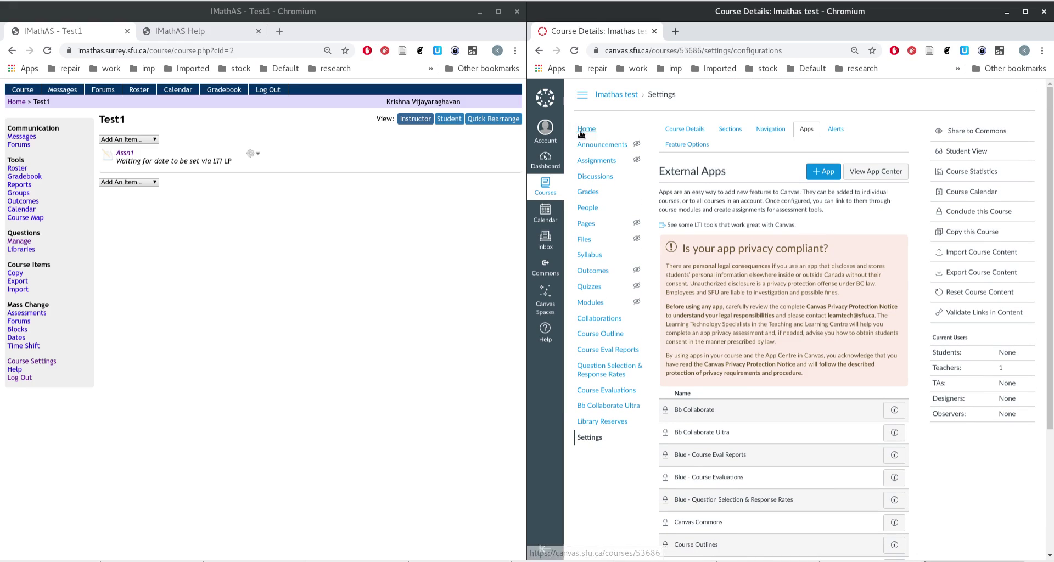
left_click(593, 165)
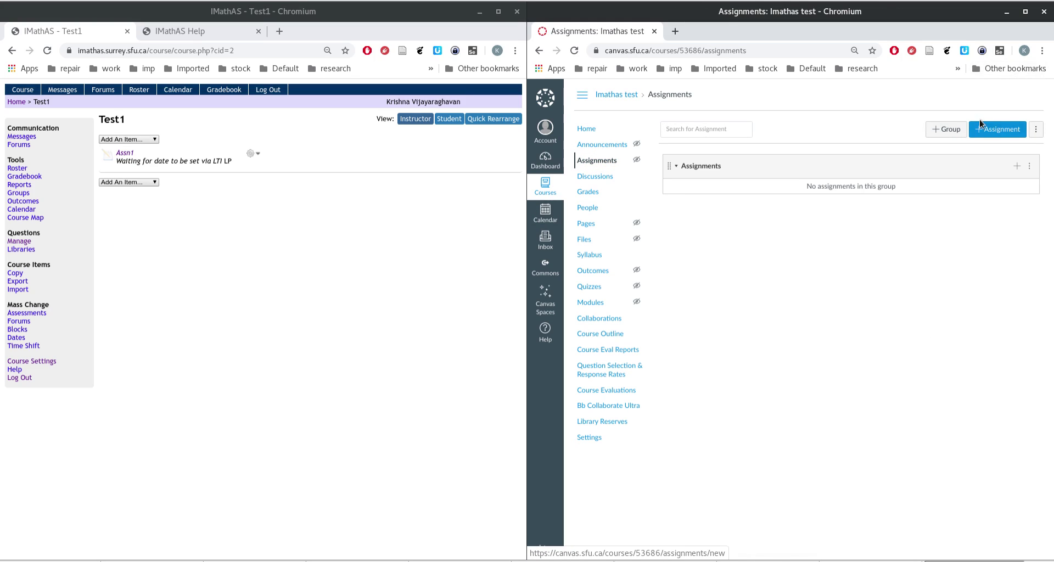
left_click(981, 131)
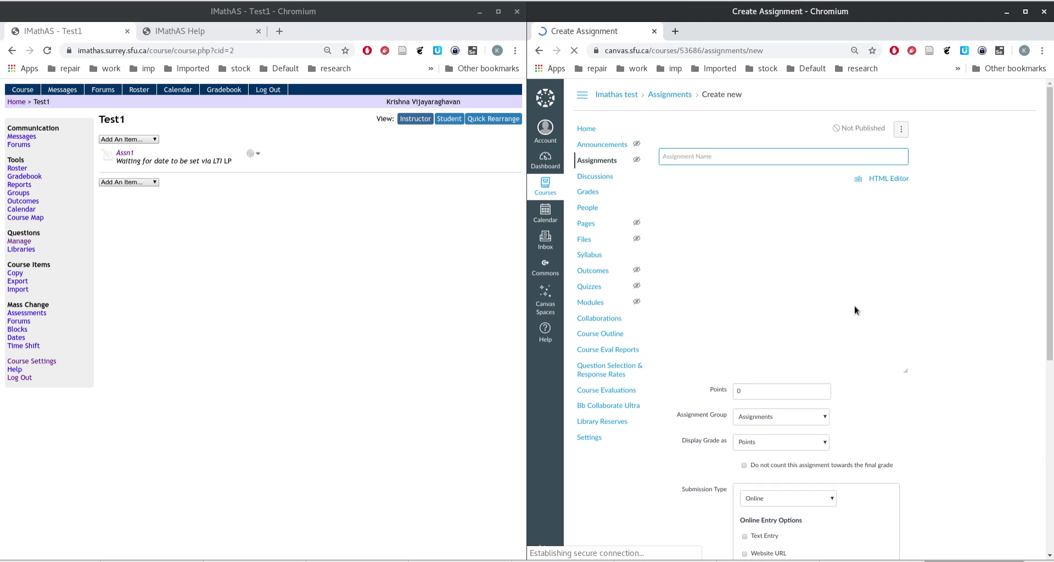
Step: Keep the Assignments group, set Submission Type to External Tool, and open the tool finder
scroll(769, 274, "down", 5)
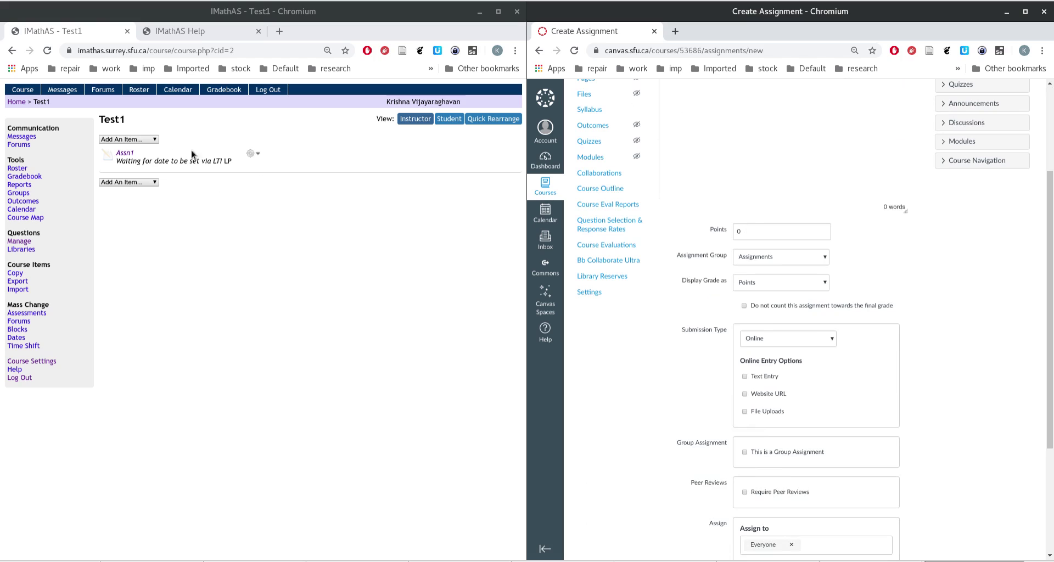
left_click(789, 260)
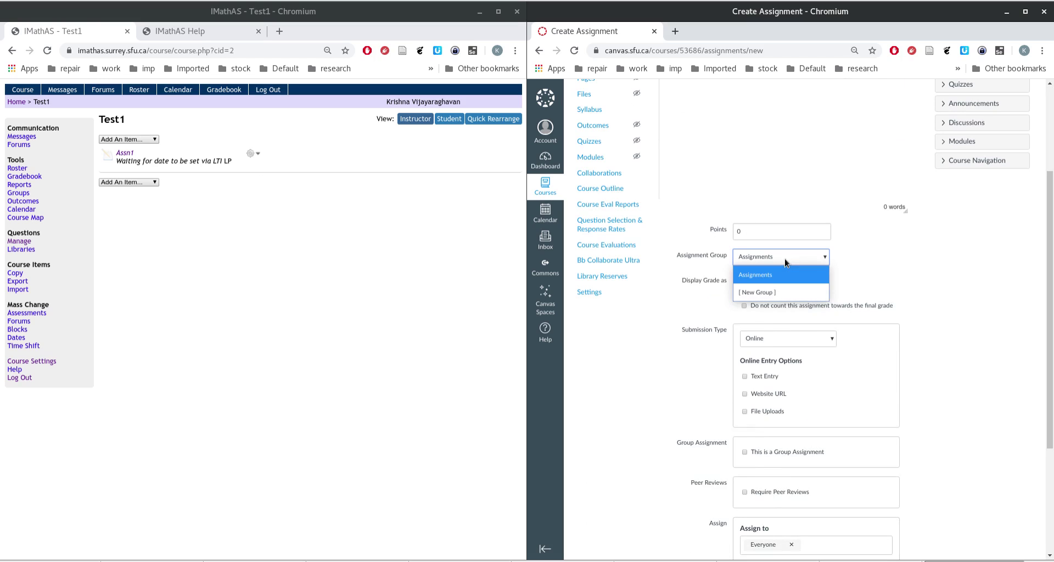
left_click(811, 265)
scroll(879, 330, "down", 2)
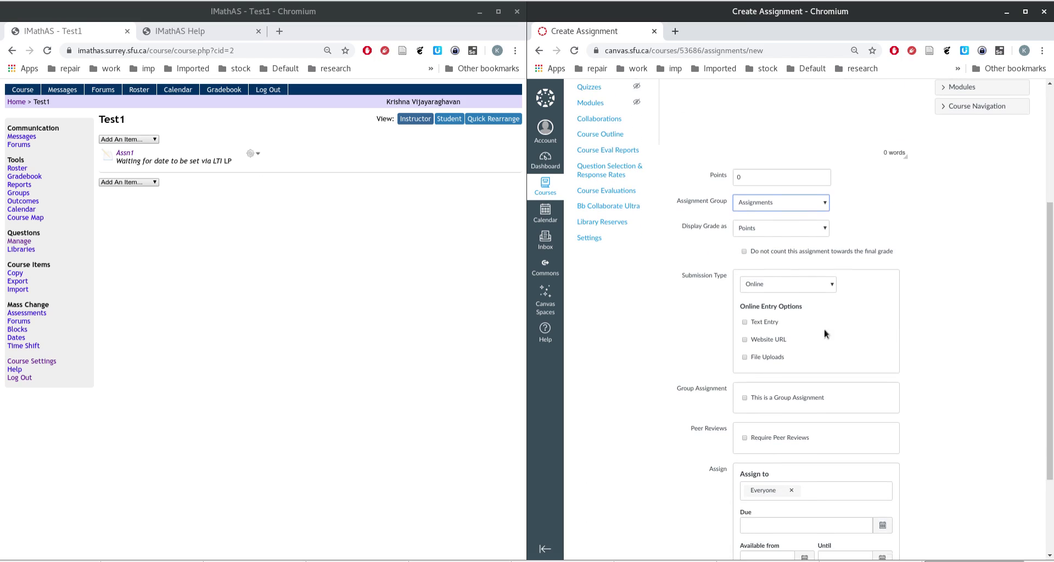
left_click(801, 280)
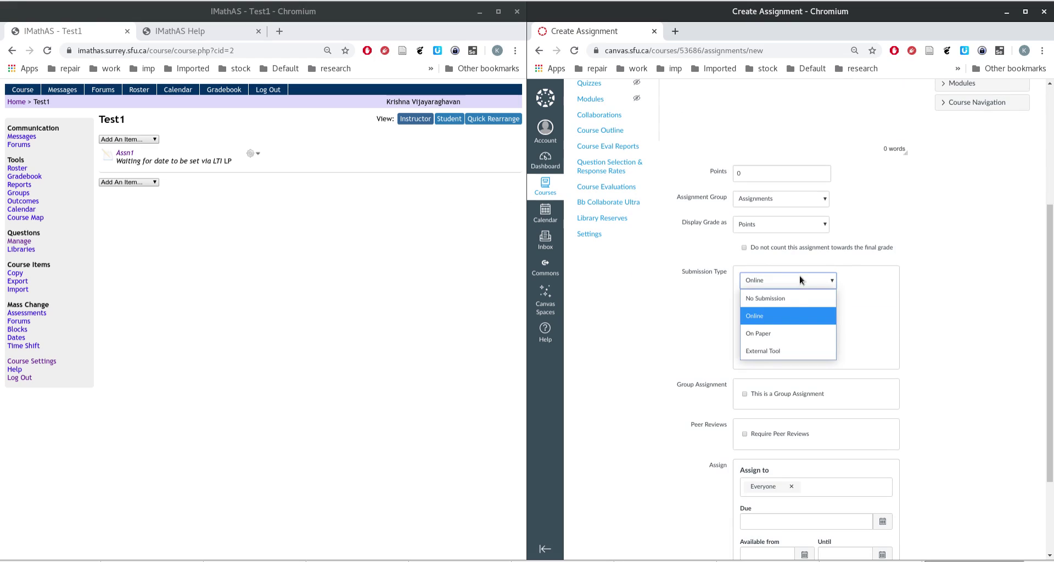
left_click(765, 352)
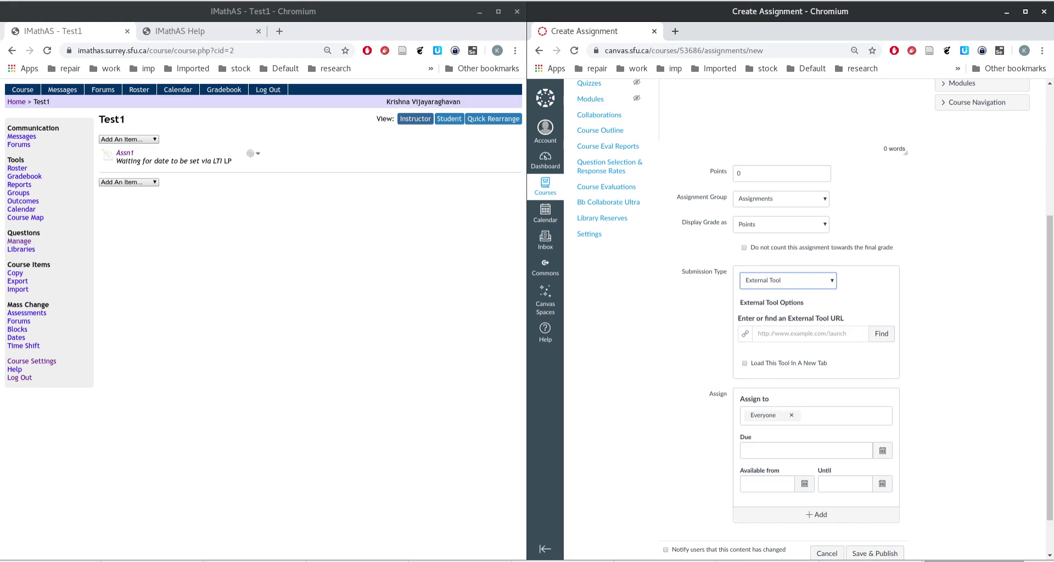
left_click(887, 335)
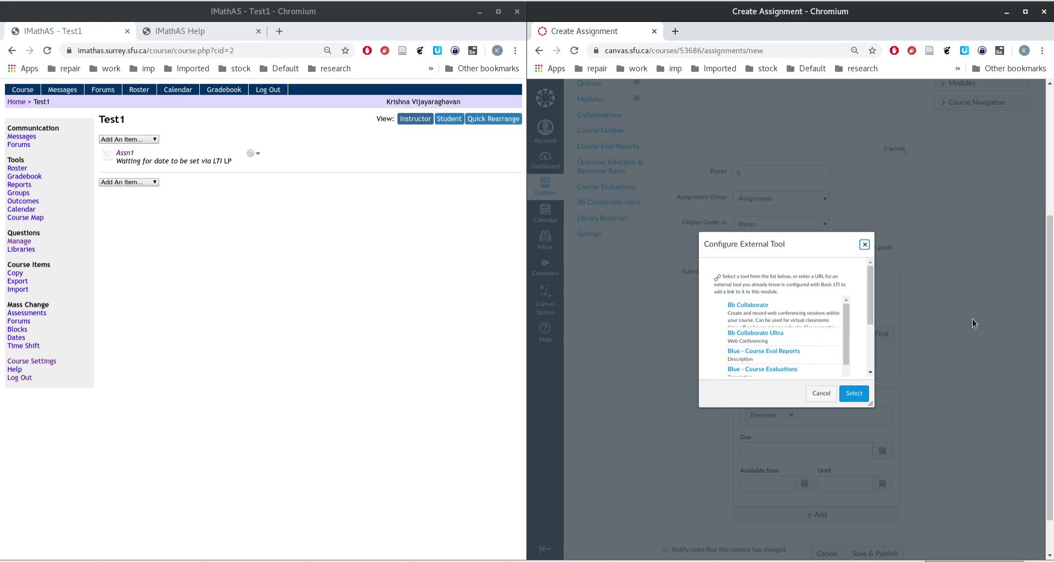
Step: Scroll to IMathAS in Configure External Tool and choose it to bring up its sign-in prompt
scroll(811, 335, "down", 2)
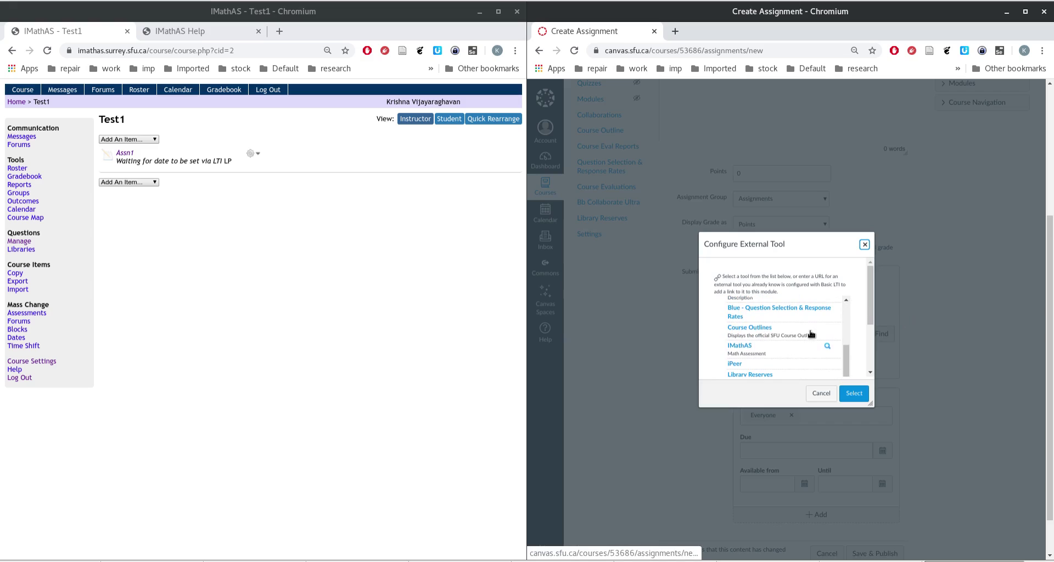
left_click(748, 348)
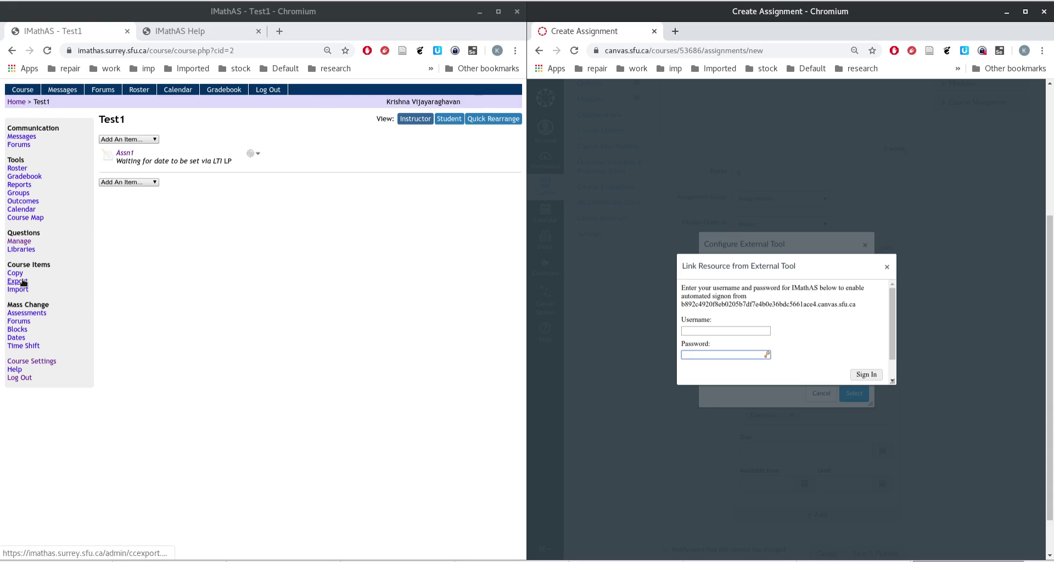
Step: From the IMathAS home page, open Change Password and start entering a new password
left_click(17, 101)
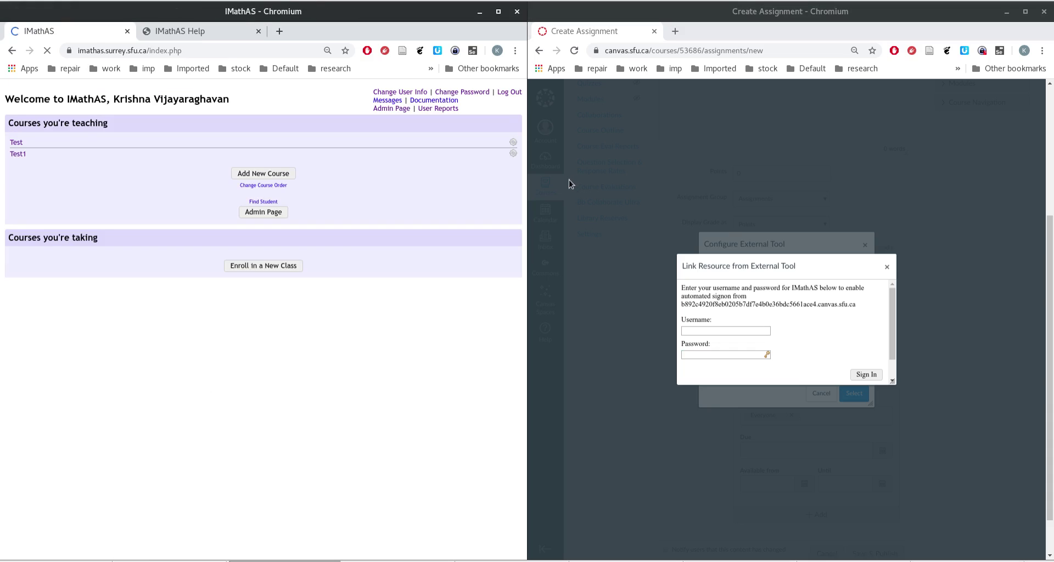
left_click(462, 92)
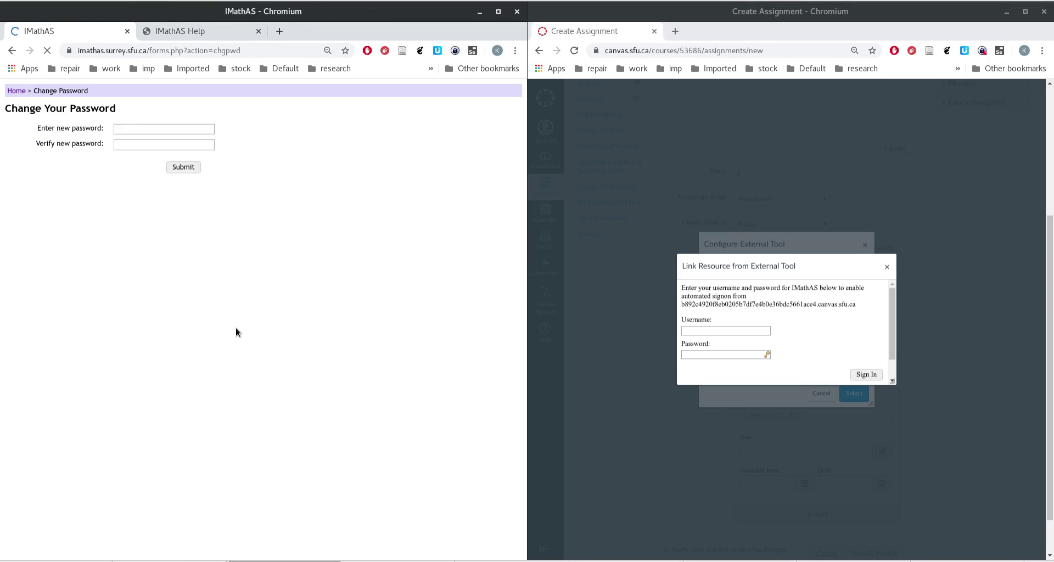
left_click(161, 130)
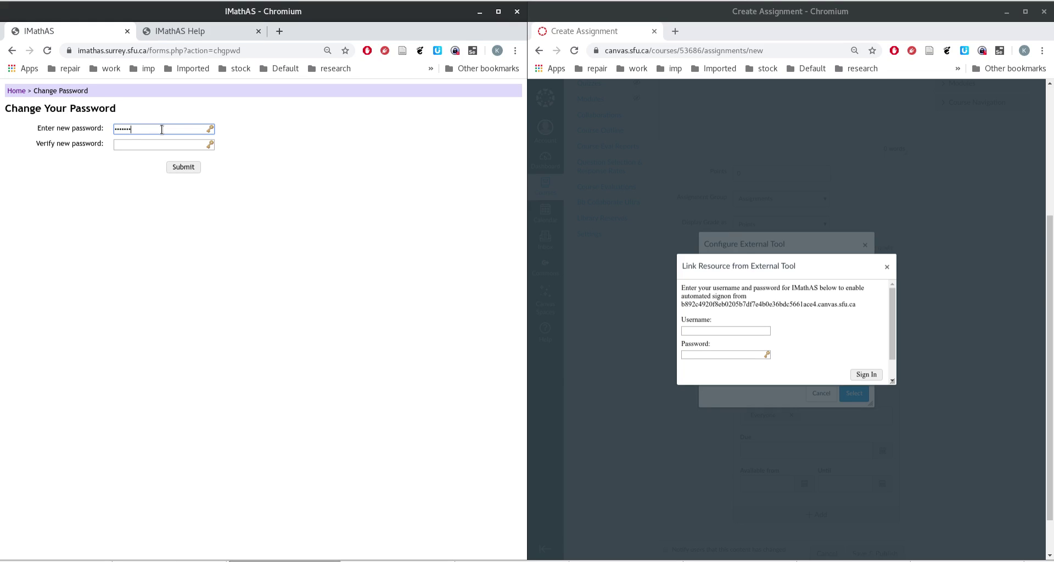
left_click(171, 144)
type("••••••••")
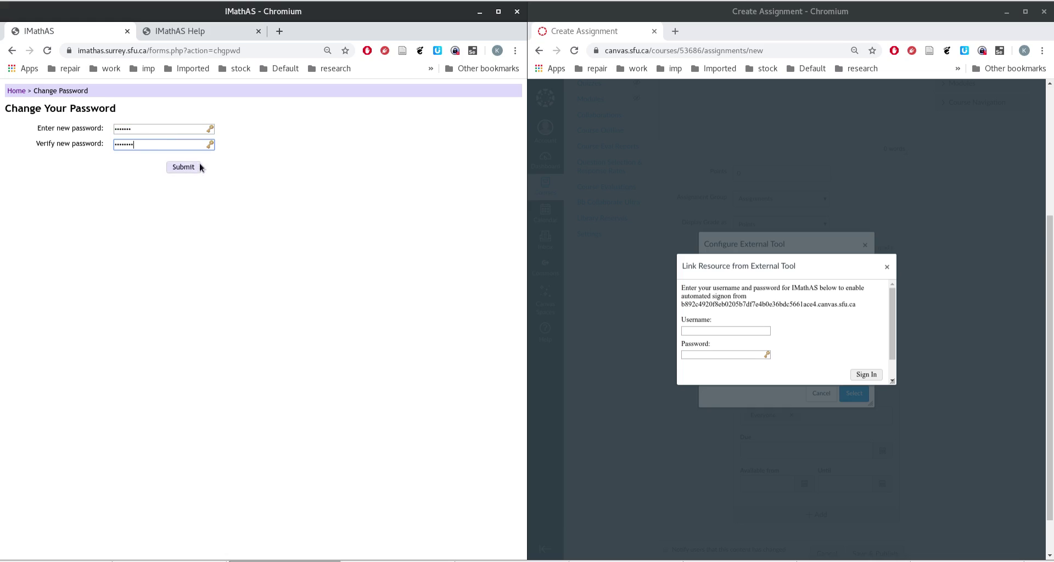
Step: Retype the new password so both fields hold the same six-character value
left_click(165, 132)
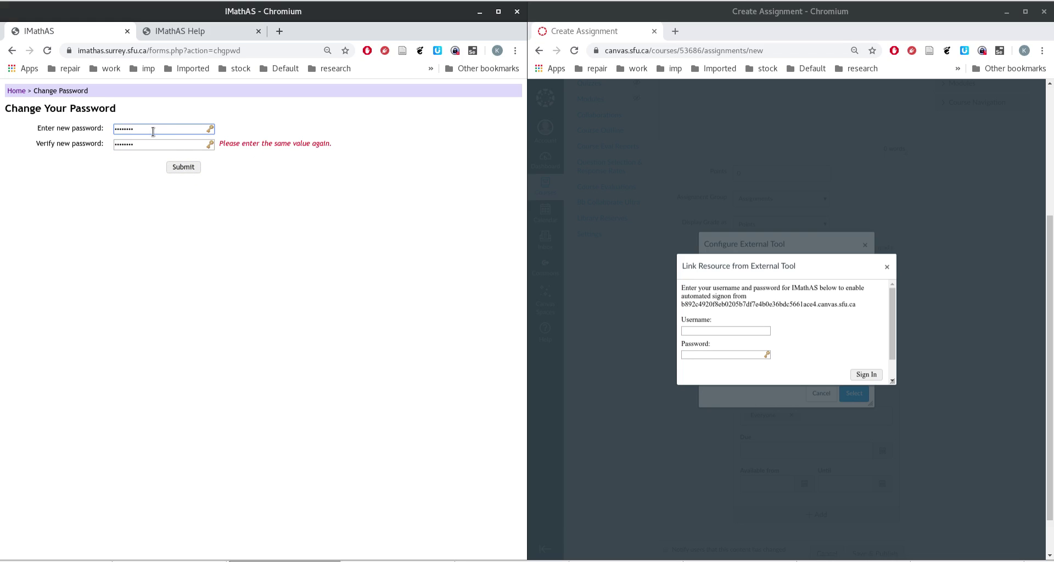
key("ctrl+a")
type("1")
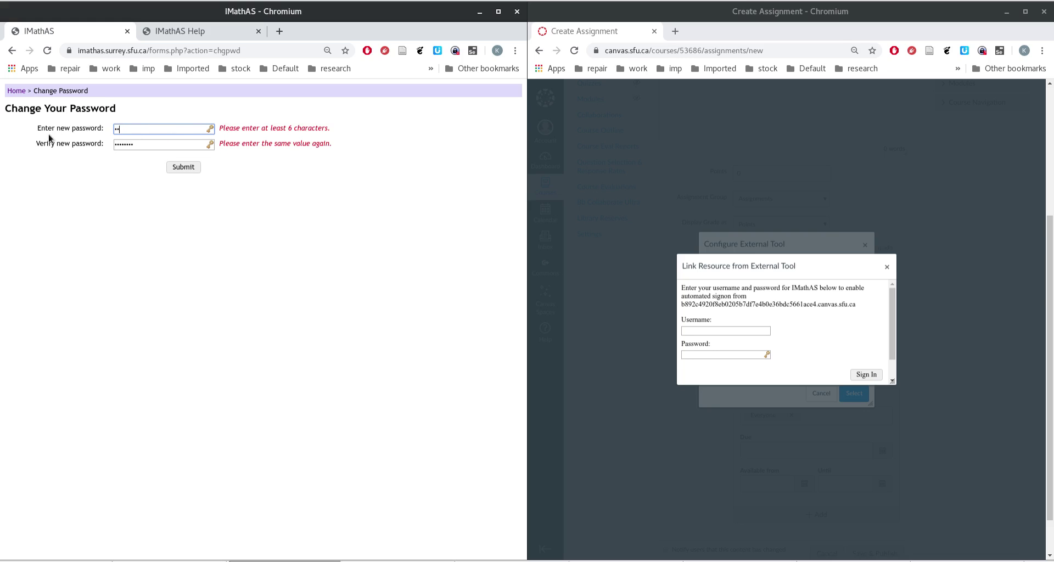
left_click(148, 144)
key("ctrl+a")
type("1234")
left_click(159, 132)
type("56")
left_click(152, 144)
type("56")
left_click(279, 191)
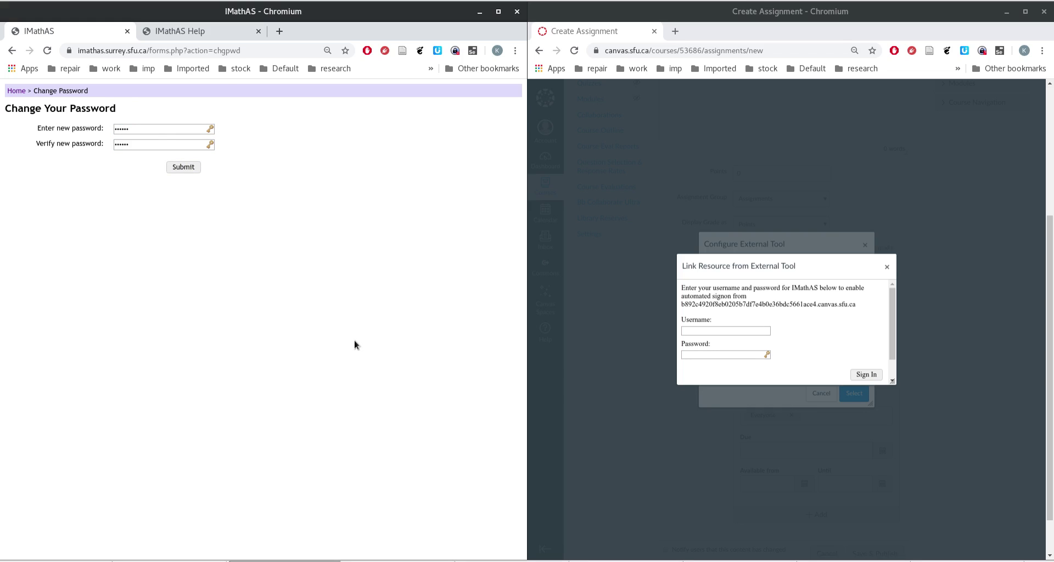
left_click(716, 331)
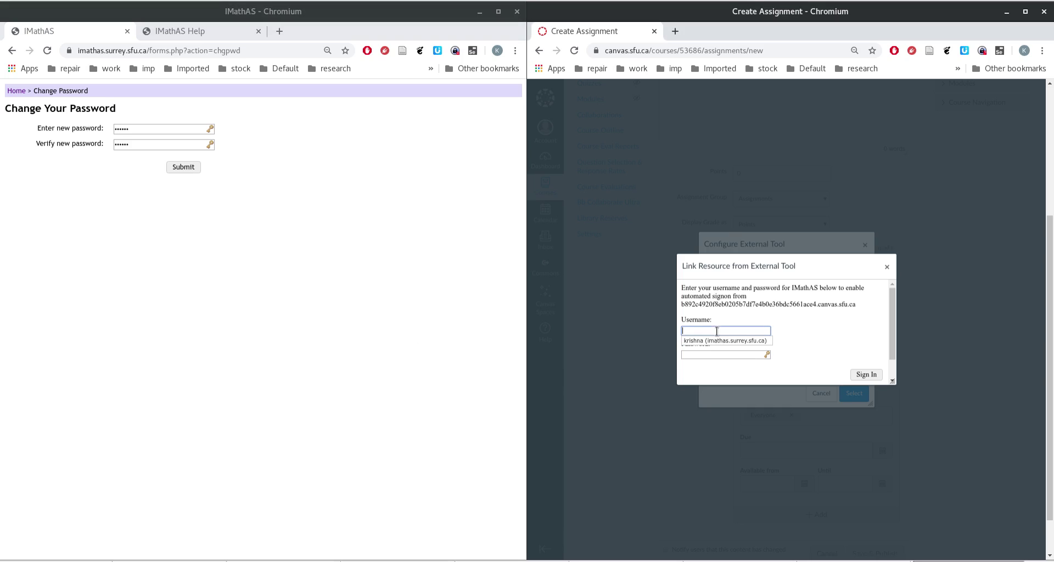
Step: Dismiss the saved username suggestion in the Link Resource sign-in dialog
left_click(752, 319)
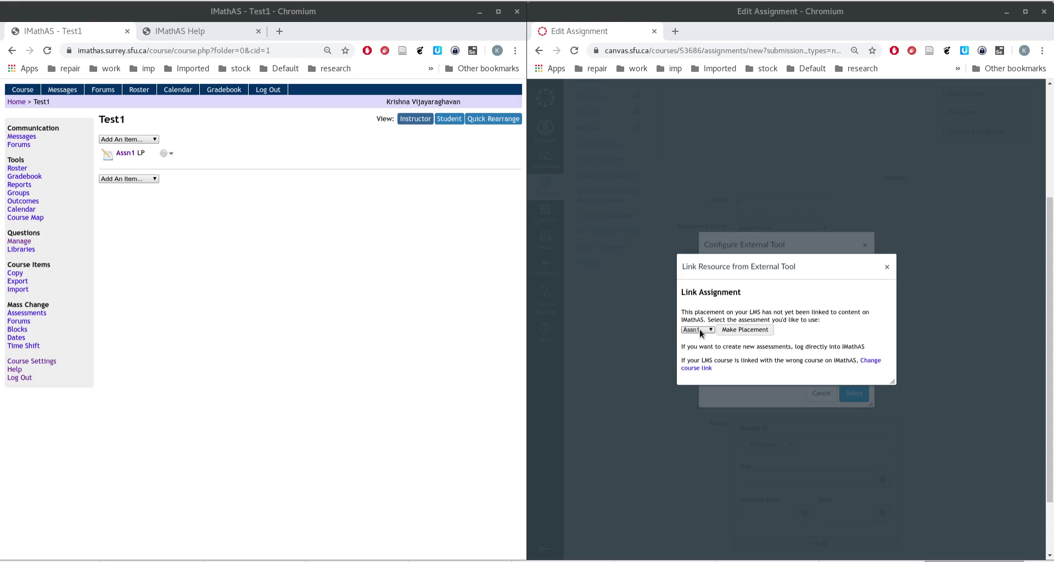
Step: Pick Assn1 from the IMathAS assessment list, make the placement, and confirm the IMathAS tool
left_click(700, 332)
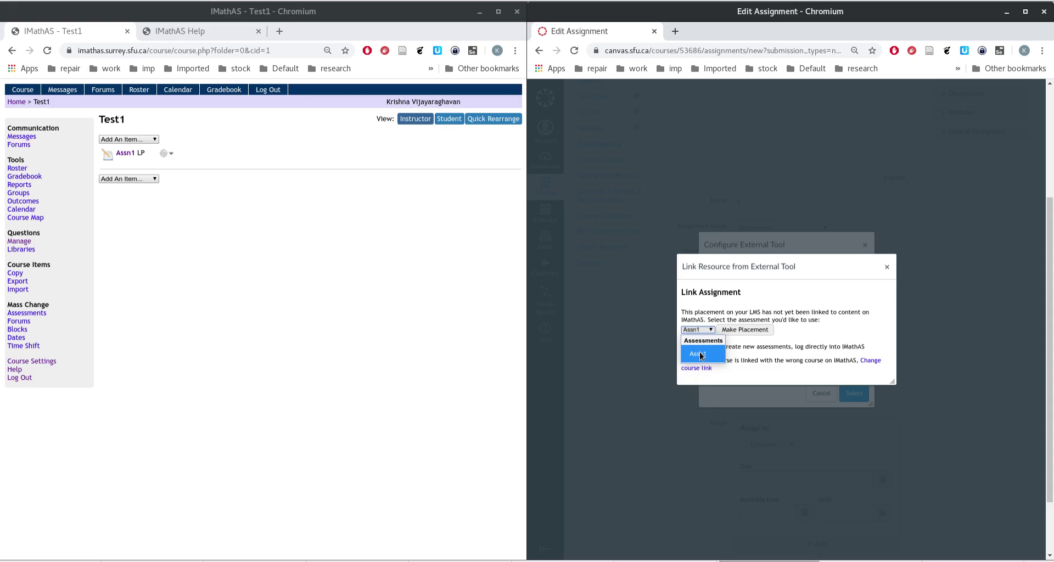
left_click(701, 355)
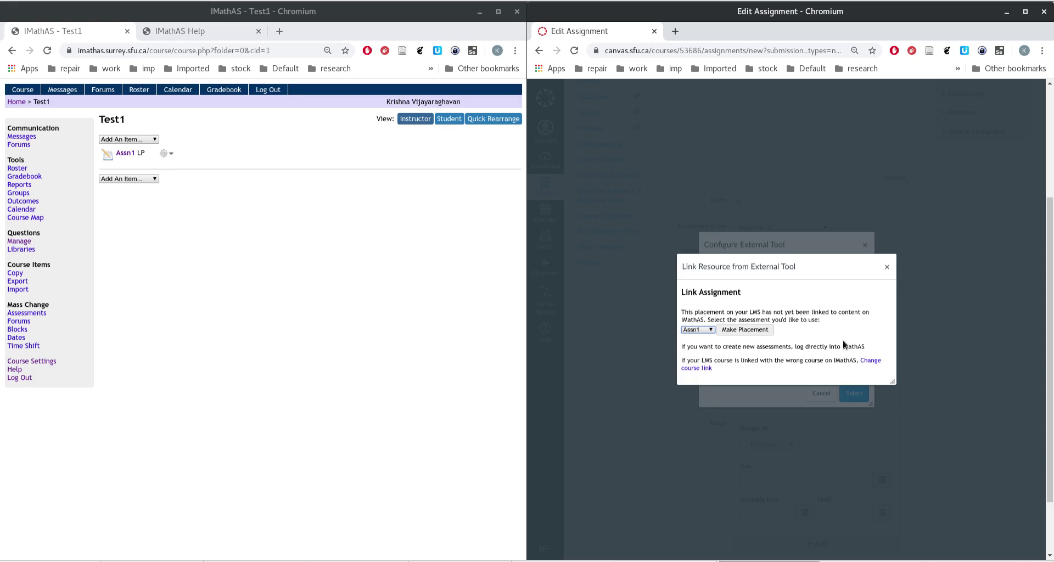
left_click(758, 329)
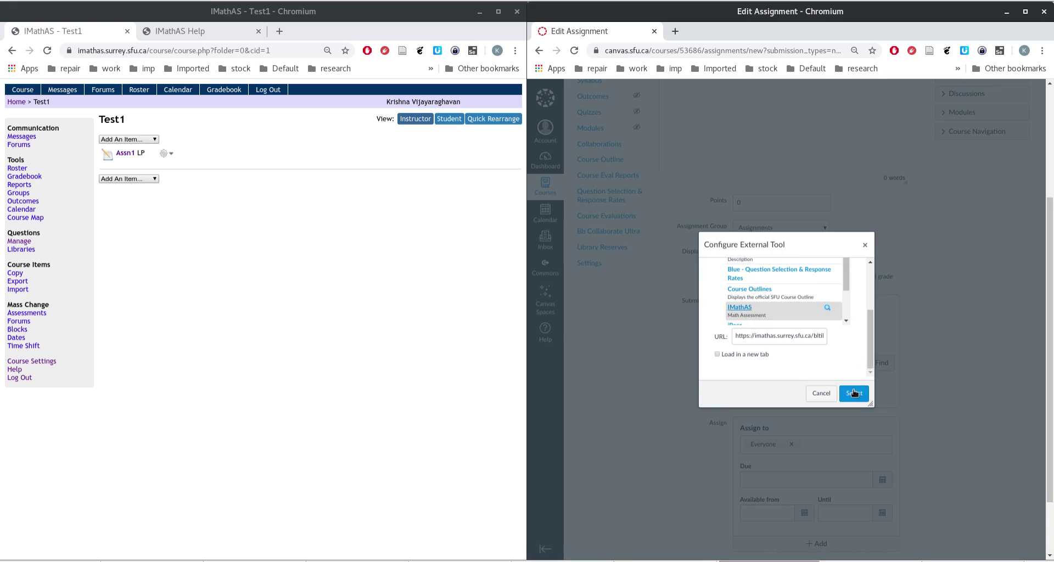
left_click(853, 395)
Step: Name the assignment Assn1 and set its points to 15
scroll(1017, 385, "down", 2)
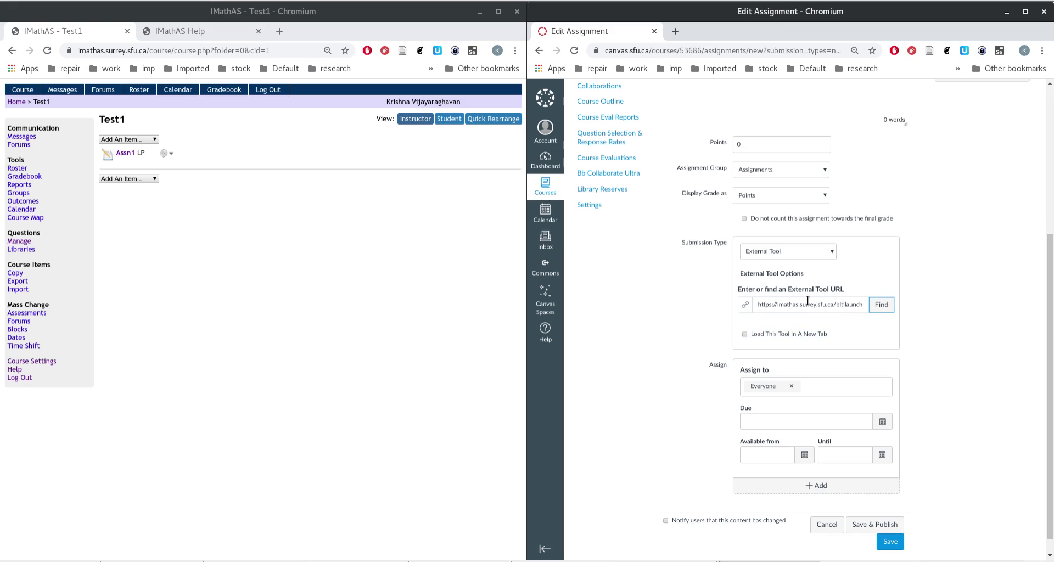
triple_click(760, 280)
left_click(923, 307)
scroll(970, 378, "down", 1)
scroll(970, 378, "up", 4)
scroll(970, 378, "down", 3)
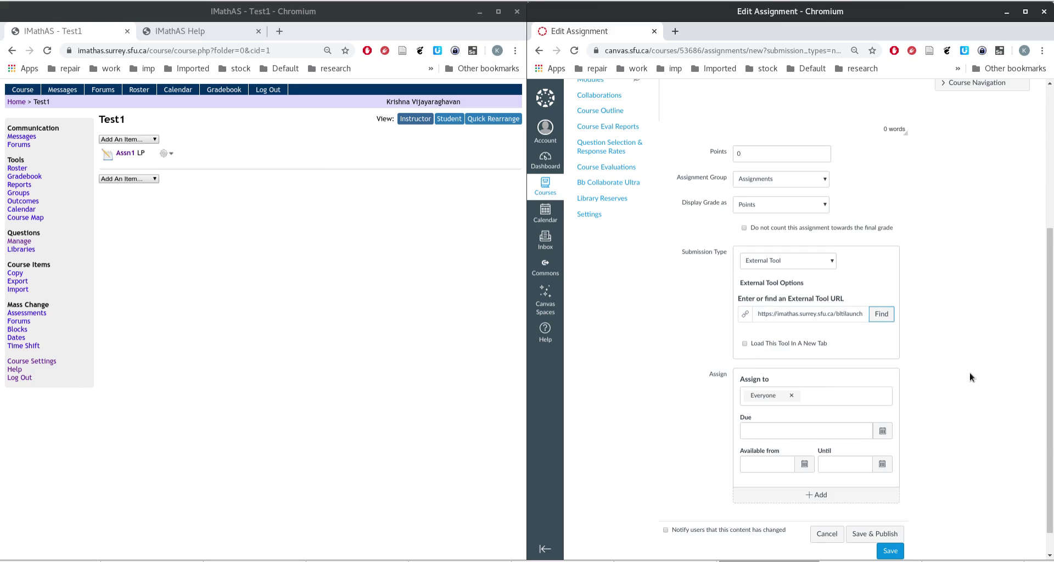
scroll(969, 376, "up", 3)
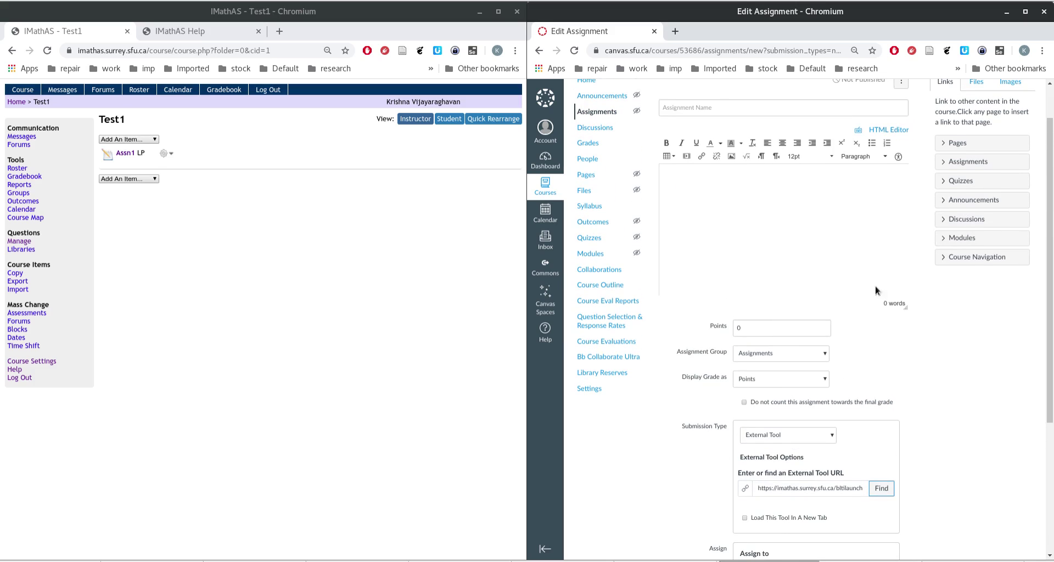
left_click(704, 110)
left_click(685, 151)
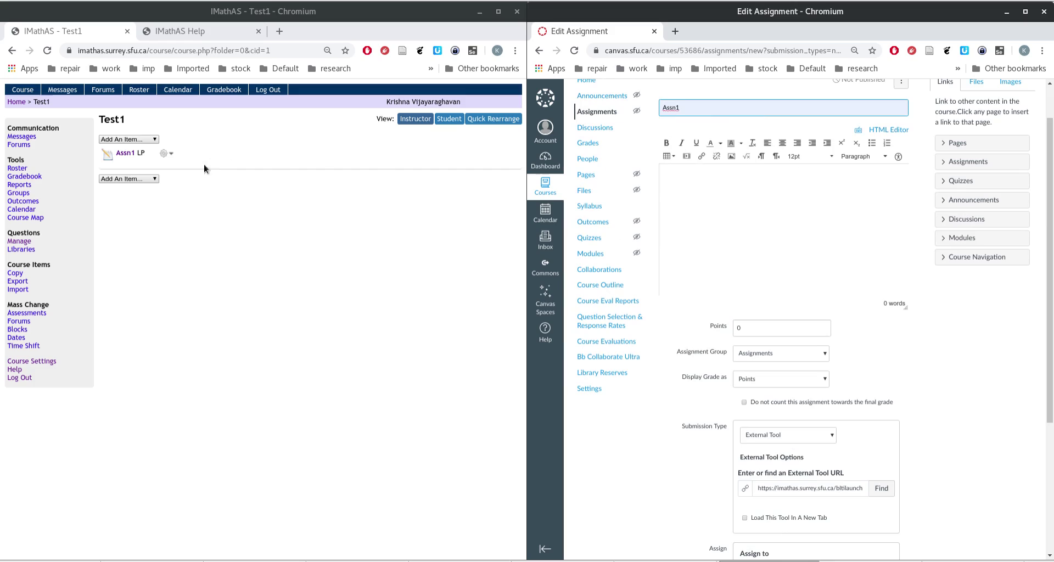
left_click(763, 329)
type("15")
Step: Keep Display Grade as Points and save the assignment
left_click(953, 377)
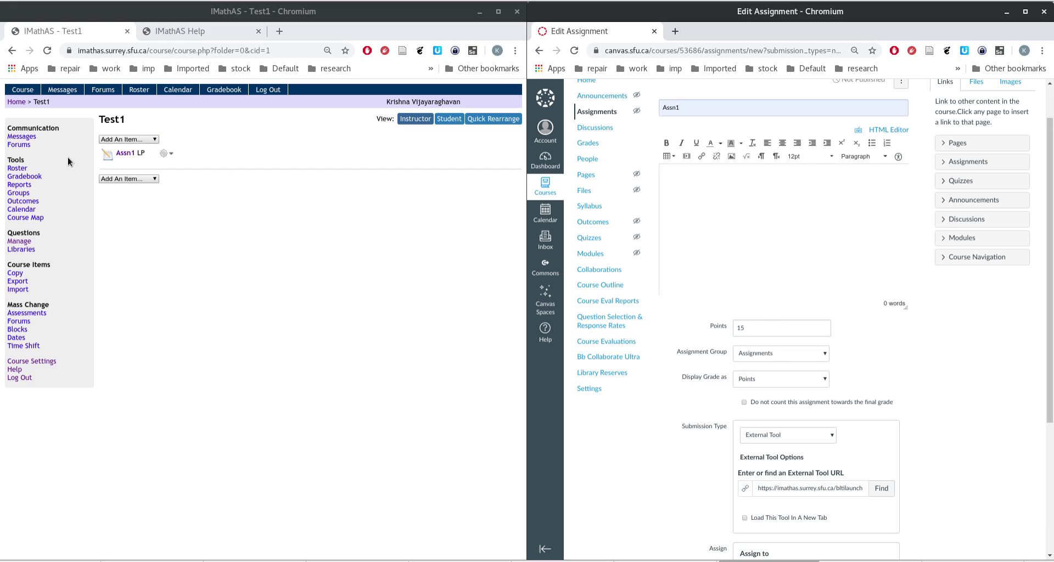
scroll(934, 418, "down", 2)
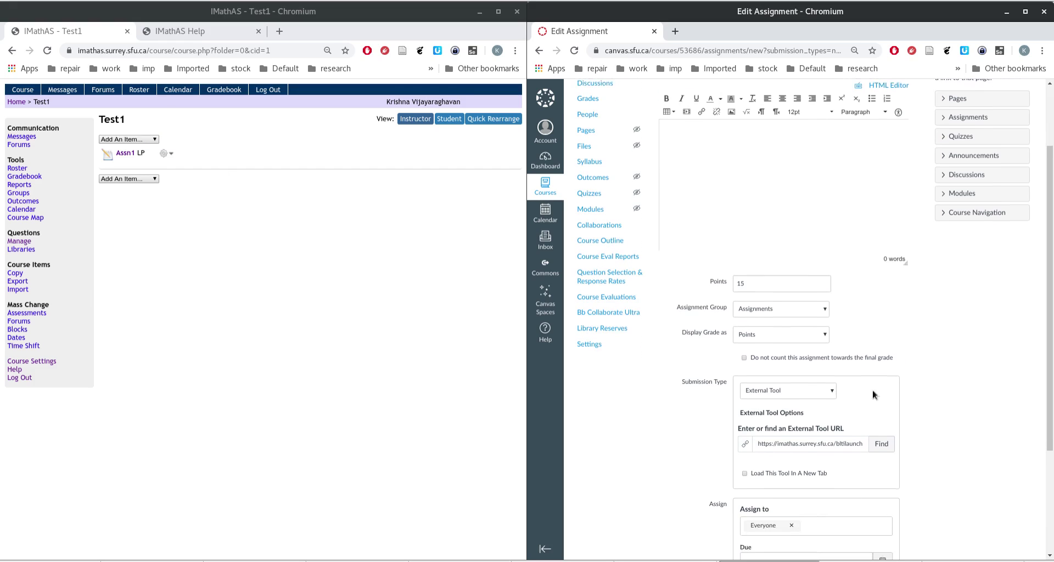
left_click(769, 320)
left_click(769, 320)
scroll(1006, 358, "down", 3)
scroll(1006, 358, "down", 3)
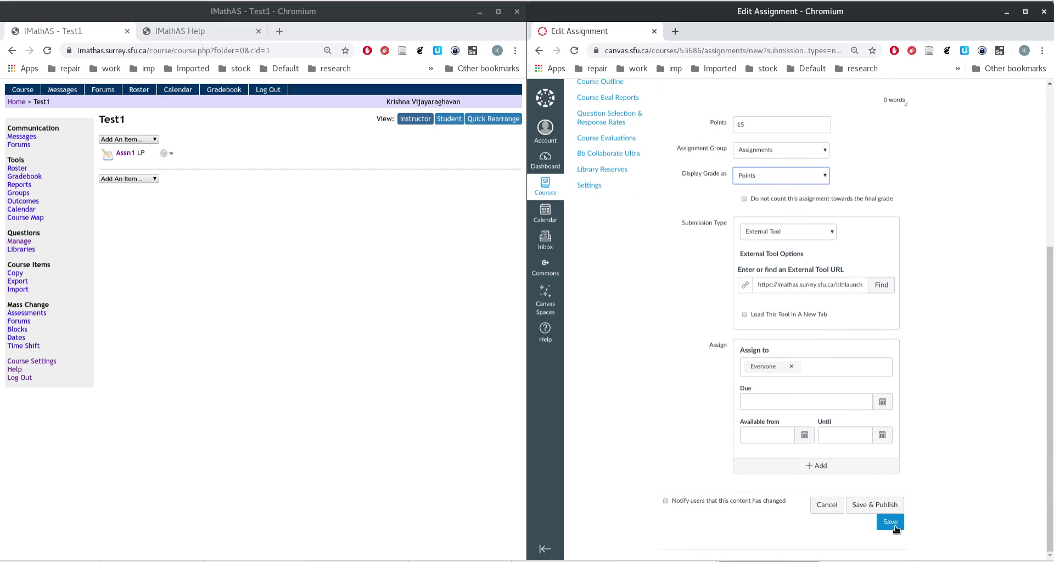
left_click(892, 524)
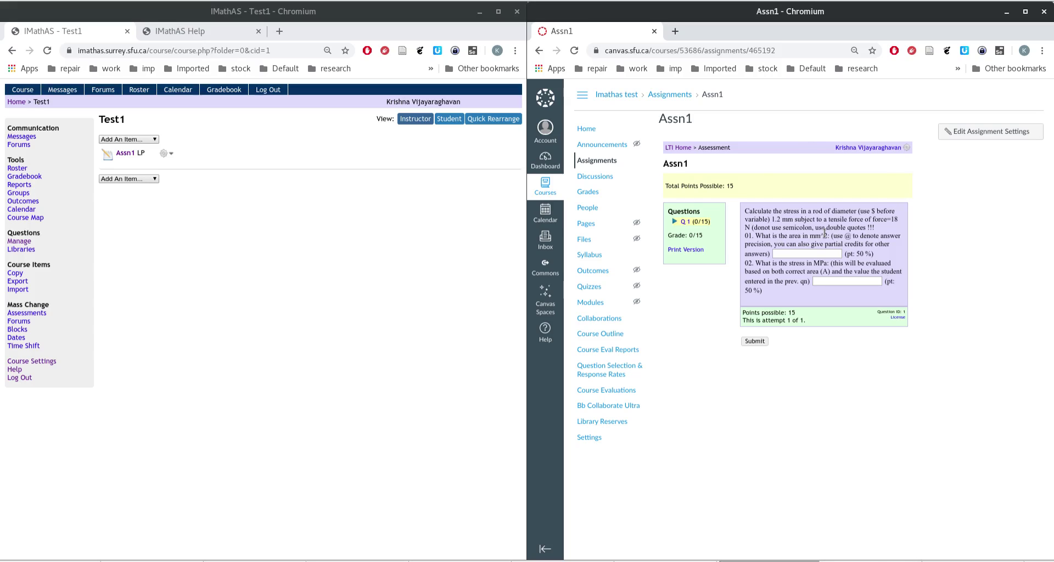
Step: Open the Imathas test course's Settings from the course navigation
left_click(590, 438)
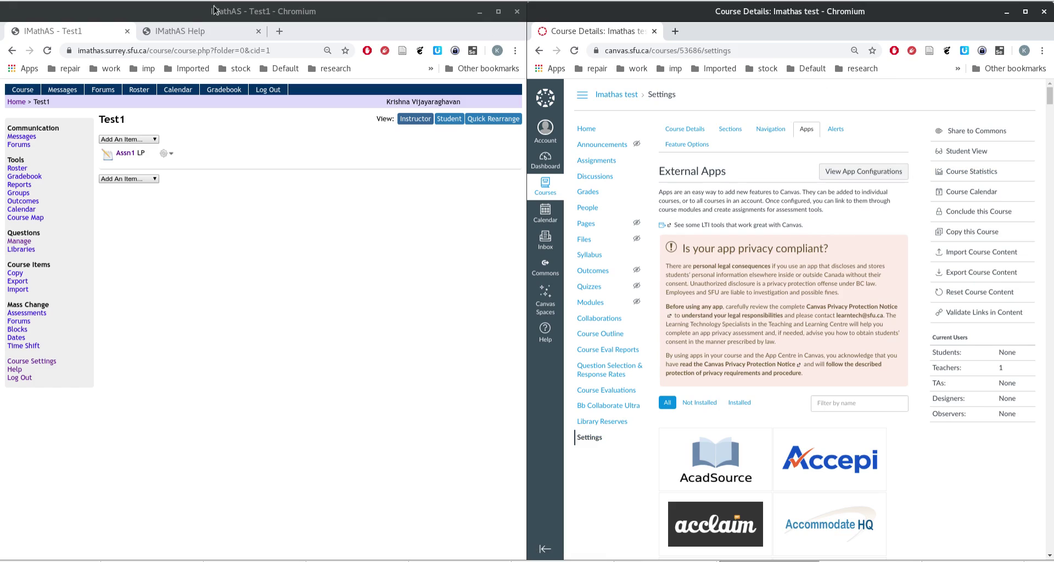
Step: Bring up the IMathAS LTI help and open the IMathAS app's Edit settings in Canvas
left_click(204, 33)
scroll(75, 350, "up", 1)
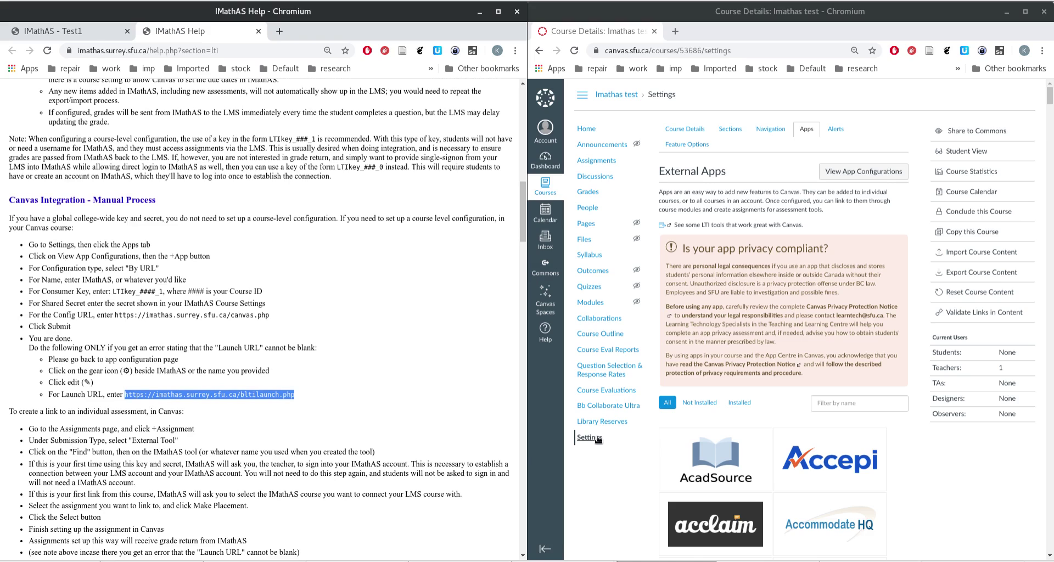
left_click(868, 173)
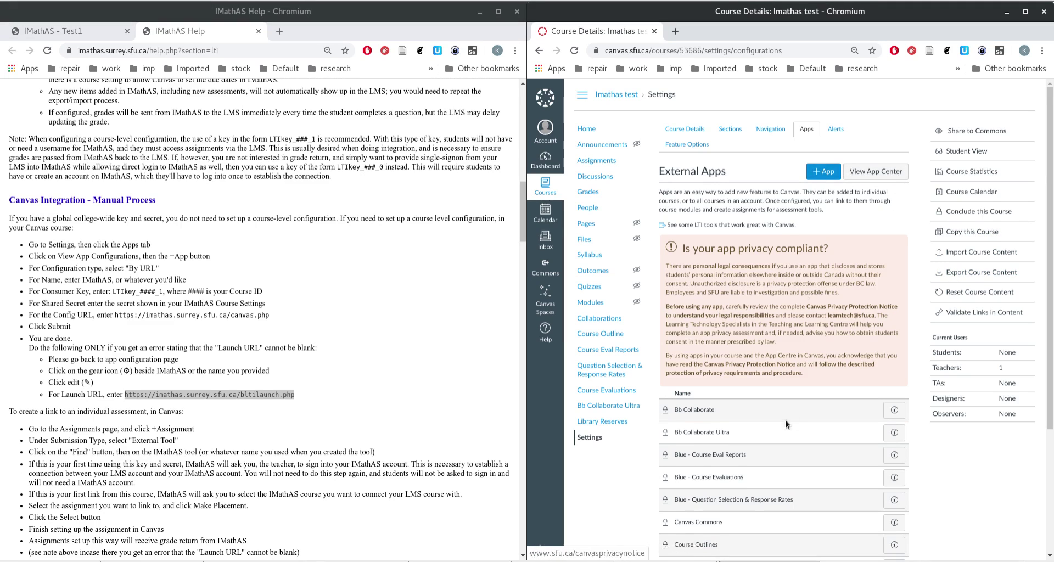
scroll(867, 453, "down", 4)
left_click(897, 458)
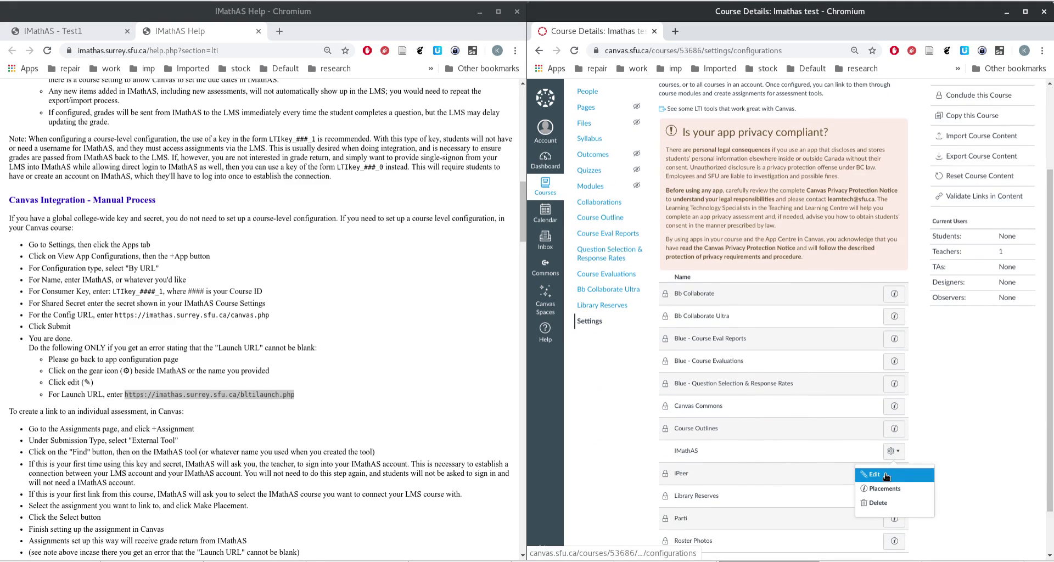
left_click(886, 475)
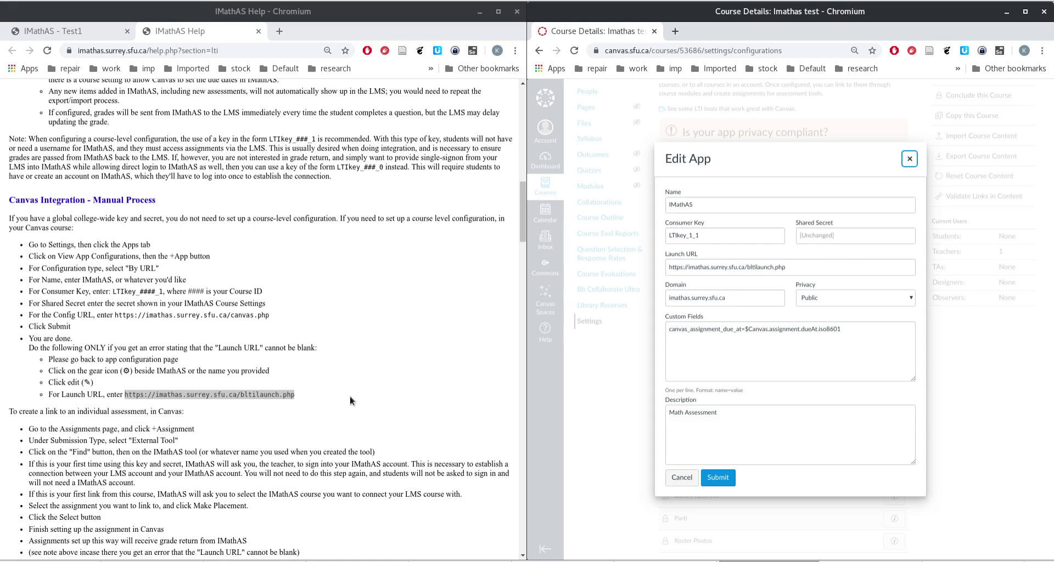
Step: Compare the help's bltilaunch.php launch URL with the app's, then close Edit App unchanged
double_click(198, 395)
left_click_drag(124, 394, 325, 394)
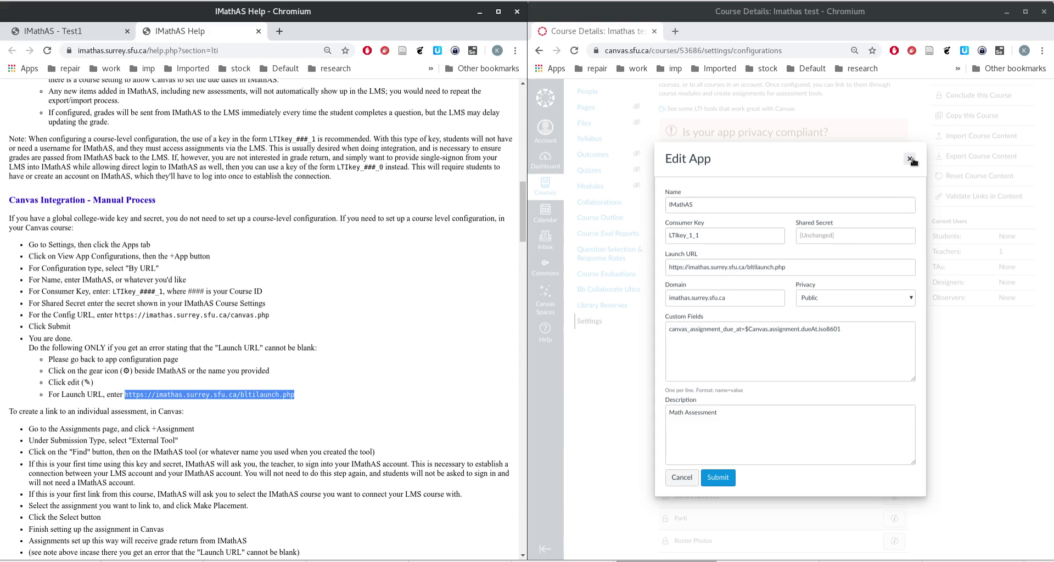
left_click(910, 159)
scroll(596, 151, "up", 2)
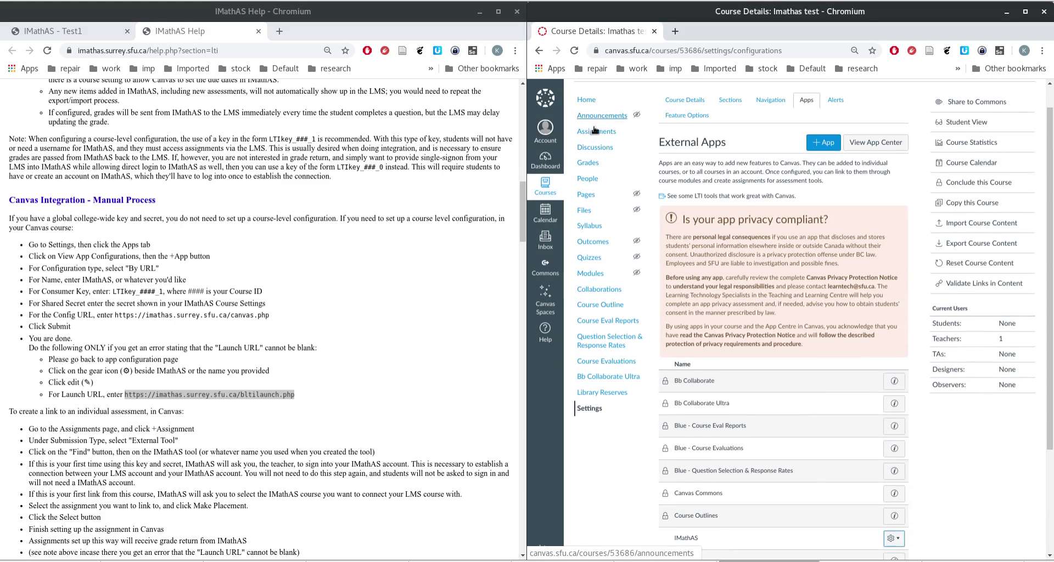
left_click(602, 136)
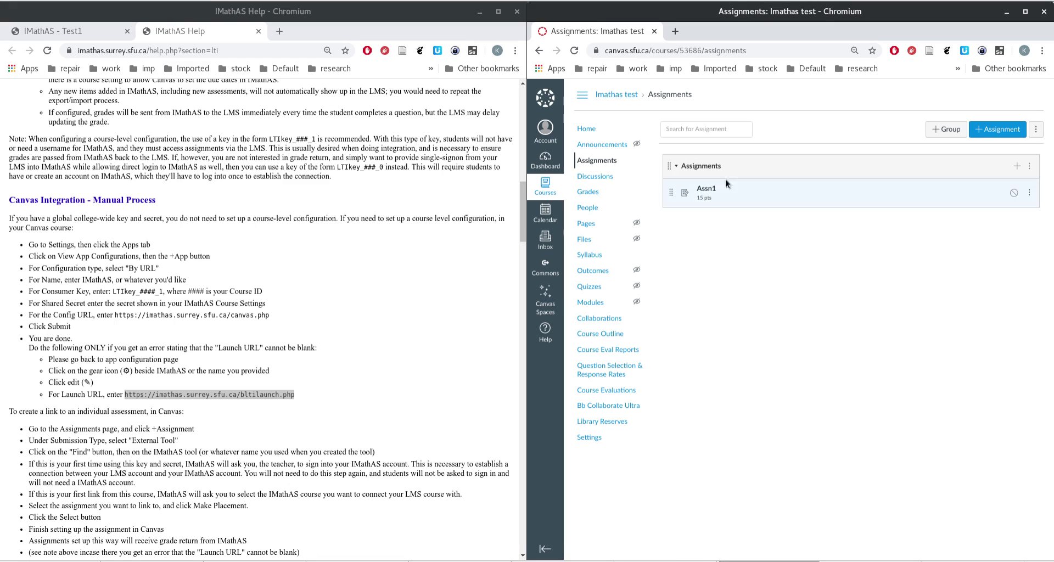
Step: Switch back to the IMathAS Test1 course page, which lists Assn1
left_click(38, 33)
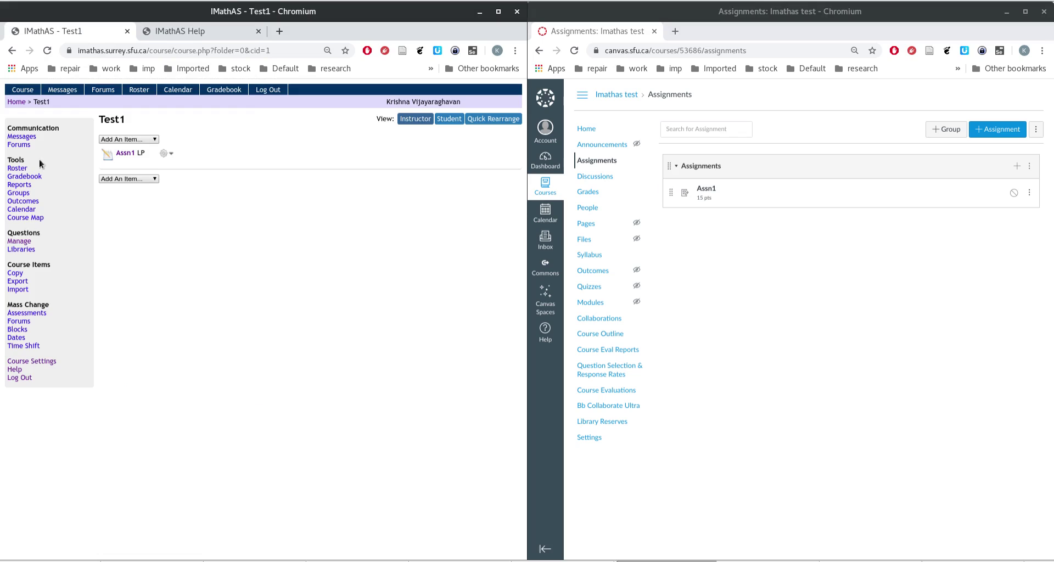